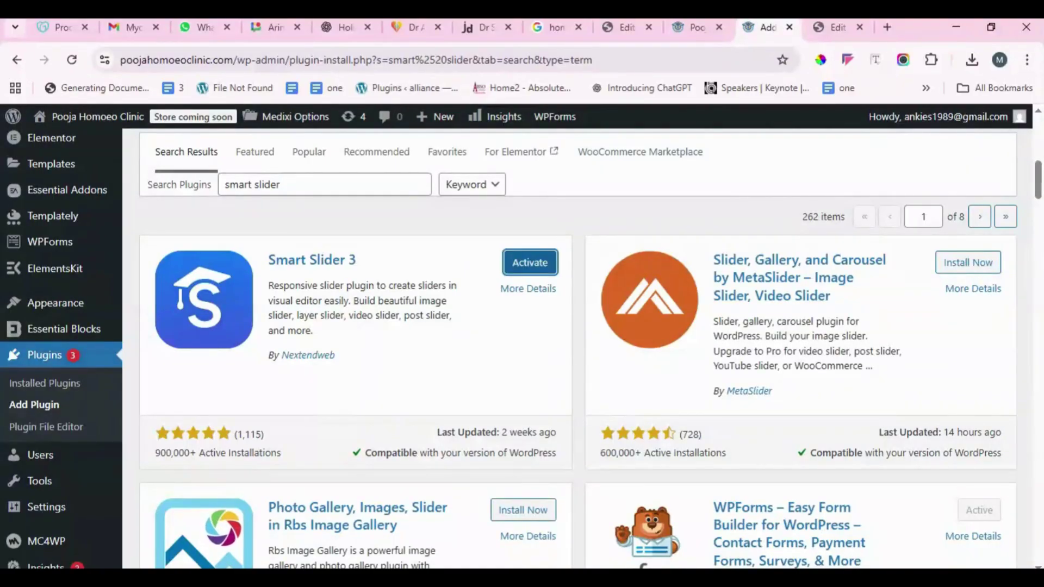
Activate the Smart Slider 3 plugin and go to its project dashboard
click(544, 270)
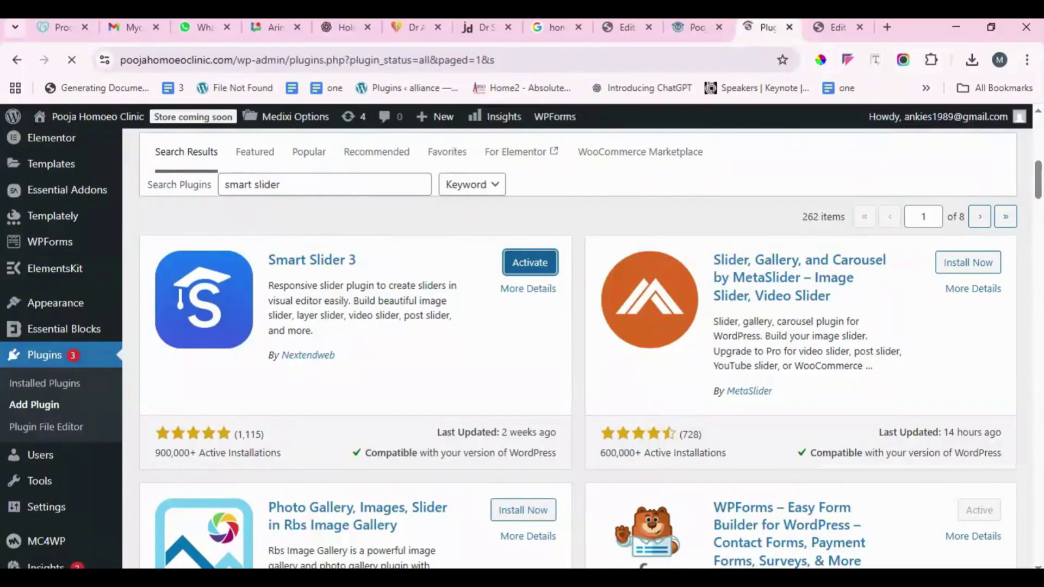
scroll(554, 282, down, 8)
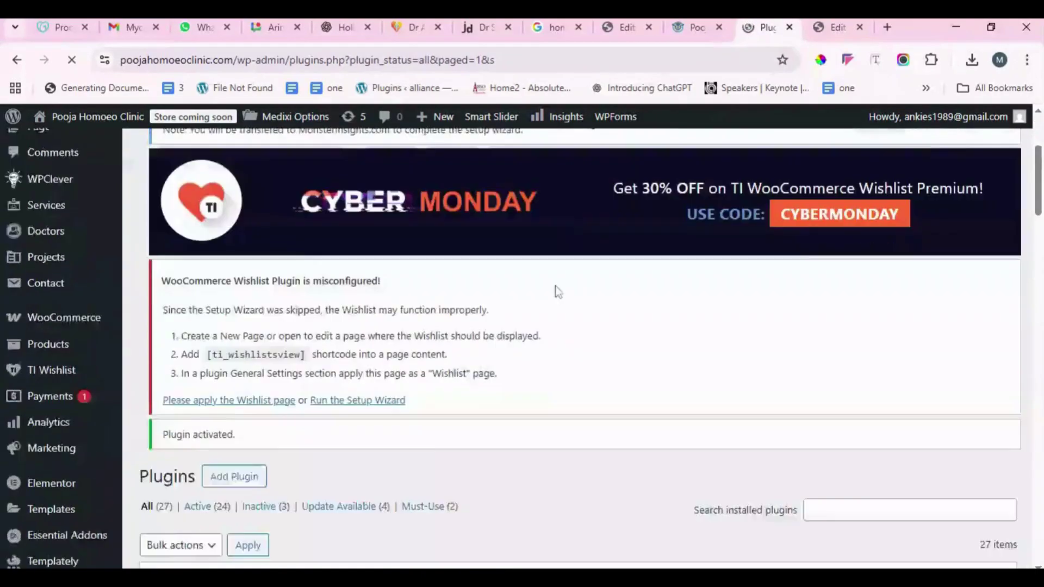
scroll(555, 286, down, 5)
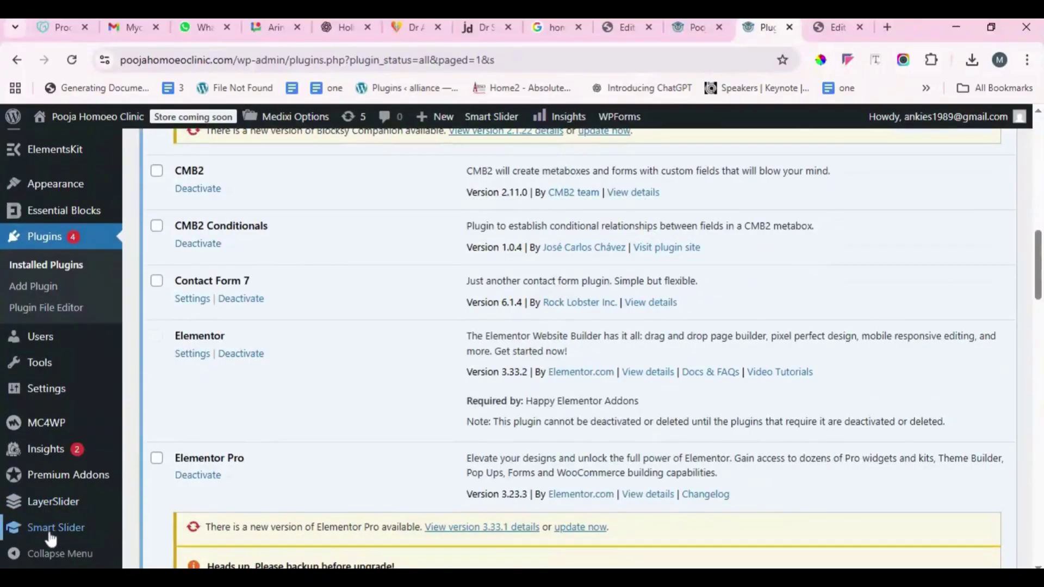
click(75, 536)
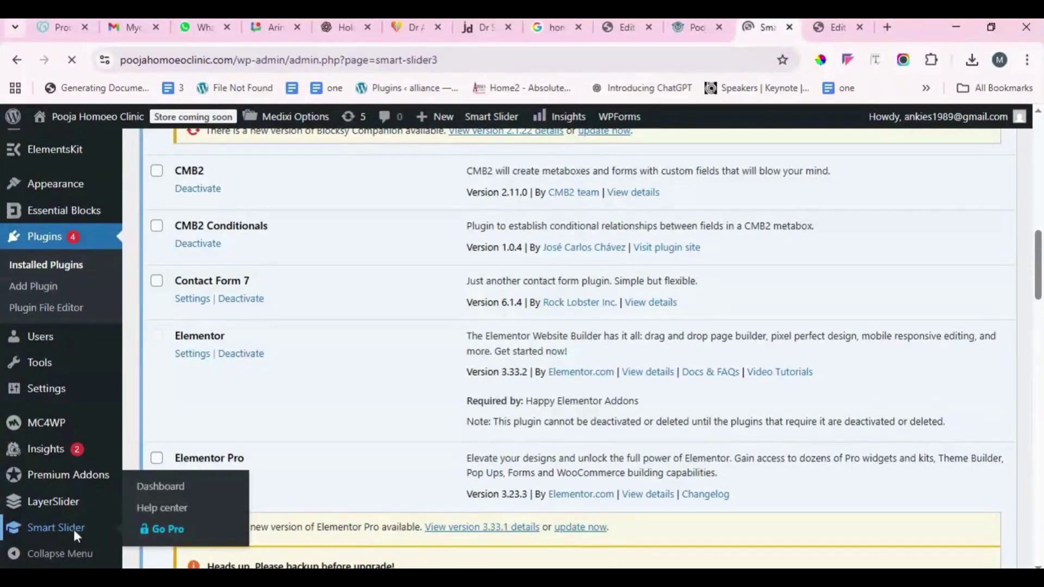
scroll(595, 412, down, 3)
scroll(594, 412, down, 9)
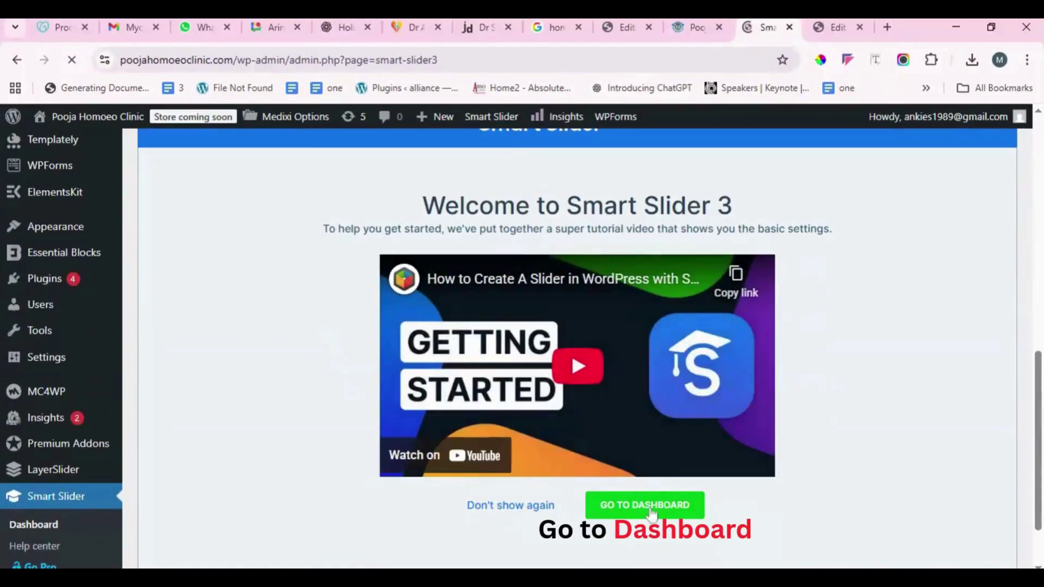
click(661, 507)
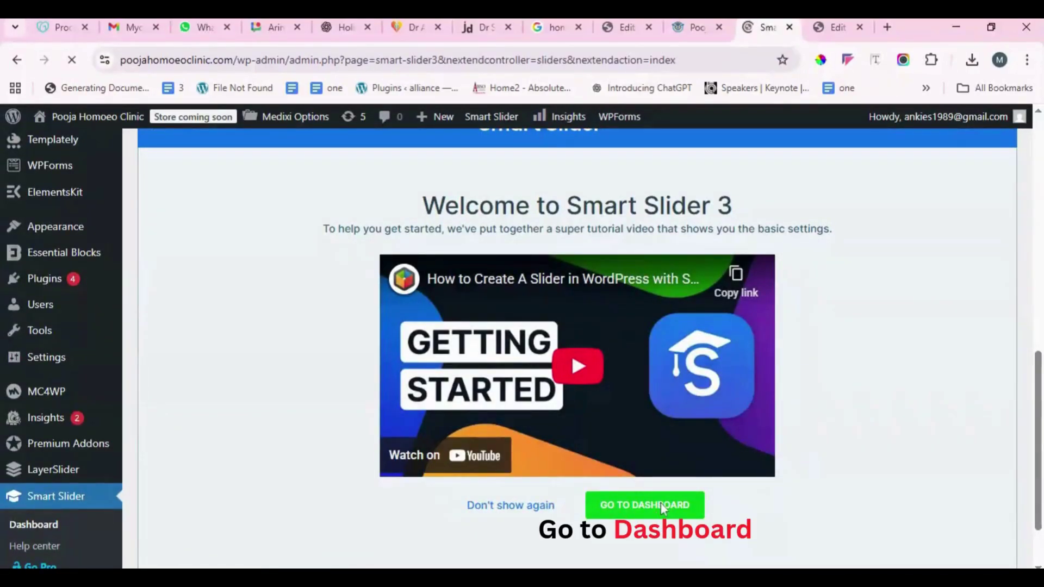
Create a new project from scratch as a Simple slider, keeping the default name, 1200 by 600 px size and full width layout
scroll(583, 450, down, 10)
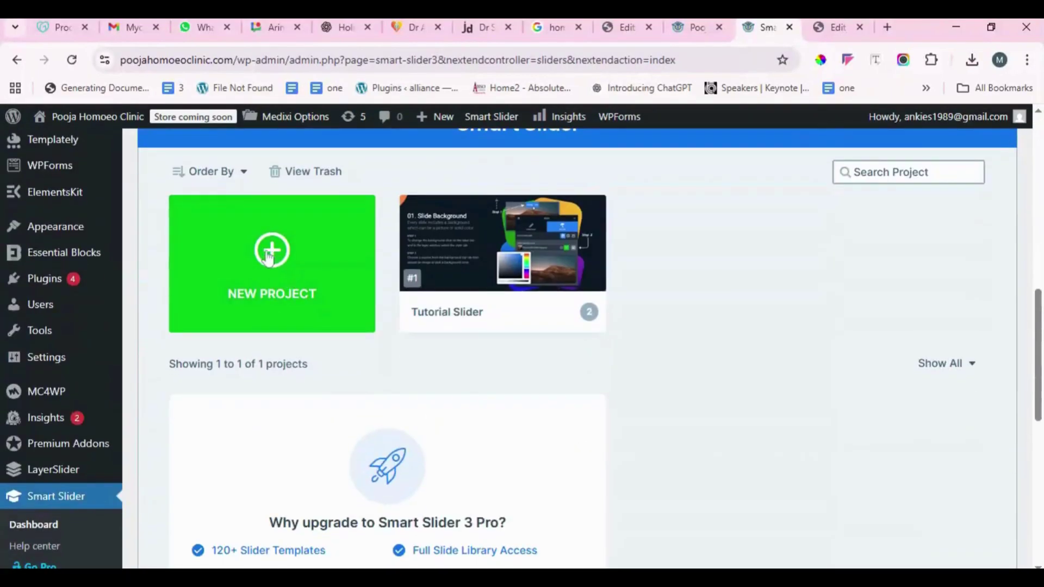
click(270, 258)
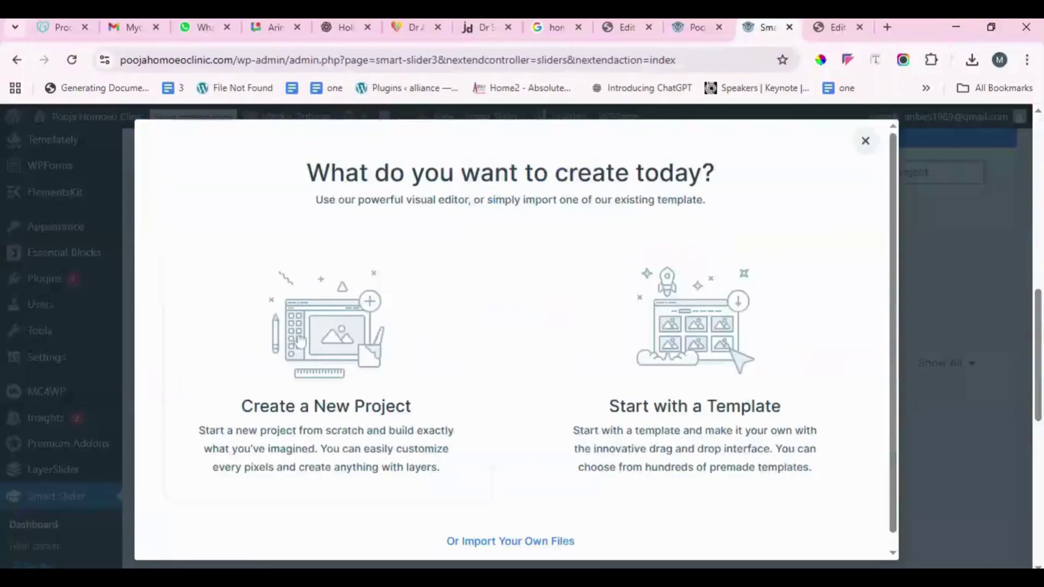
click(347, 416)
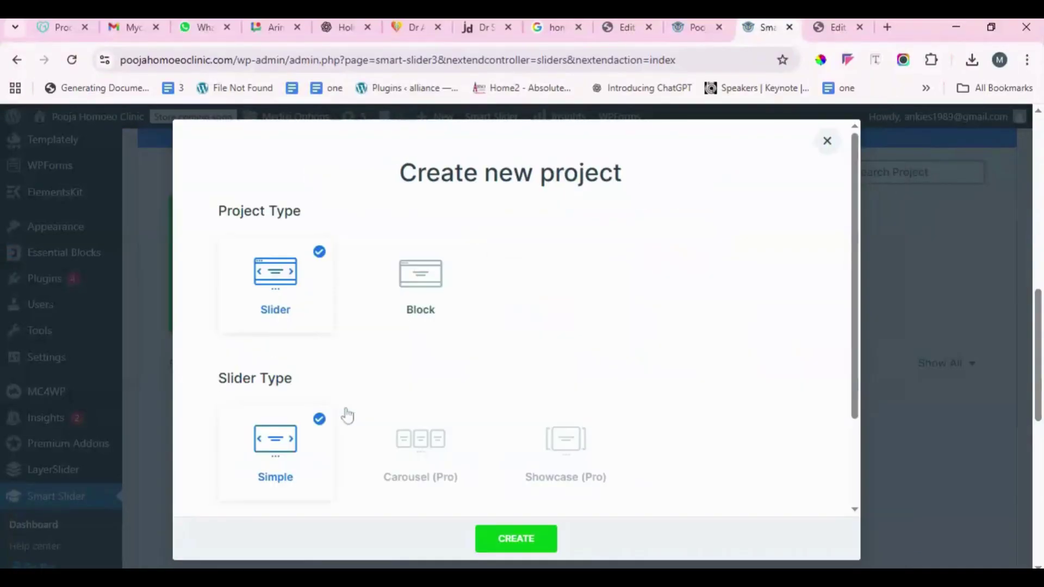
scroll(346, 408, down, 2)
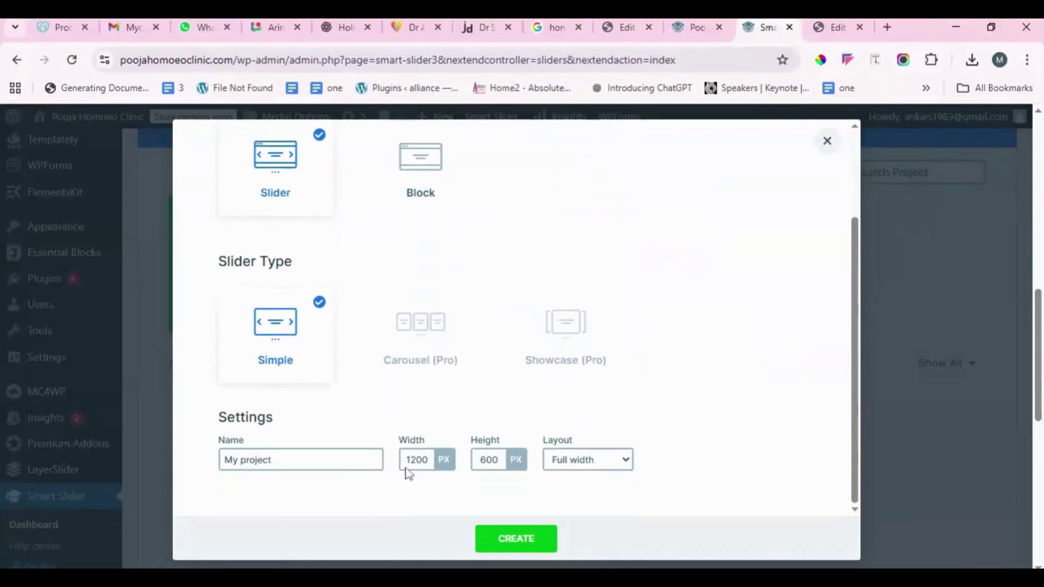
click(516, 537)
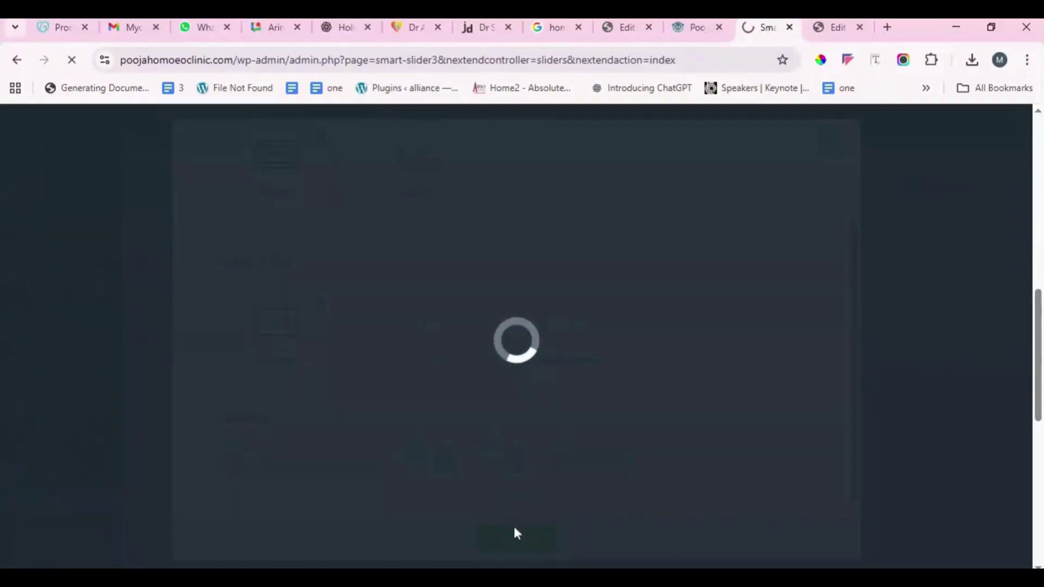
Add an image slide to the project using the h-bg-8-1 picture from the media library
scroll(601, 414, down, 8)
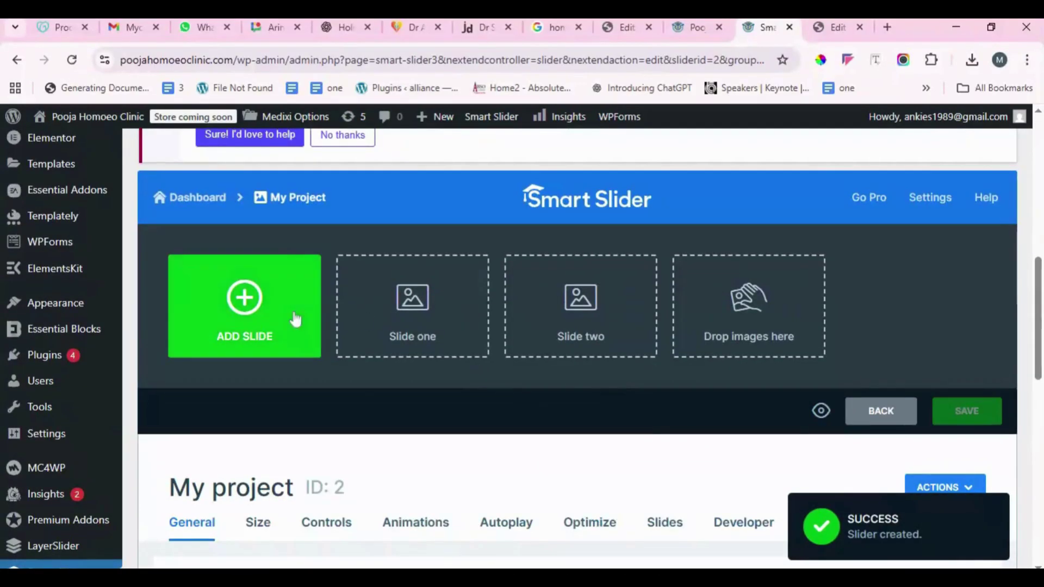
click(246, 305)
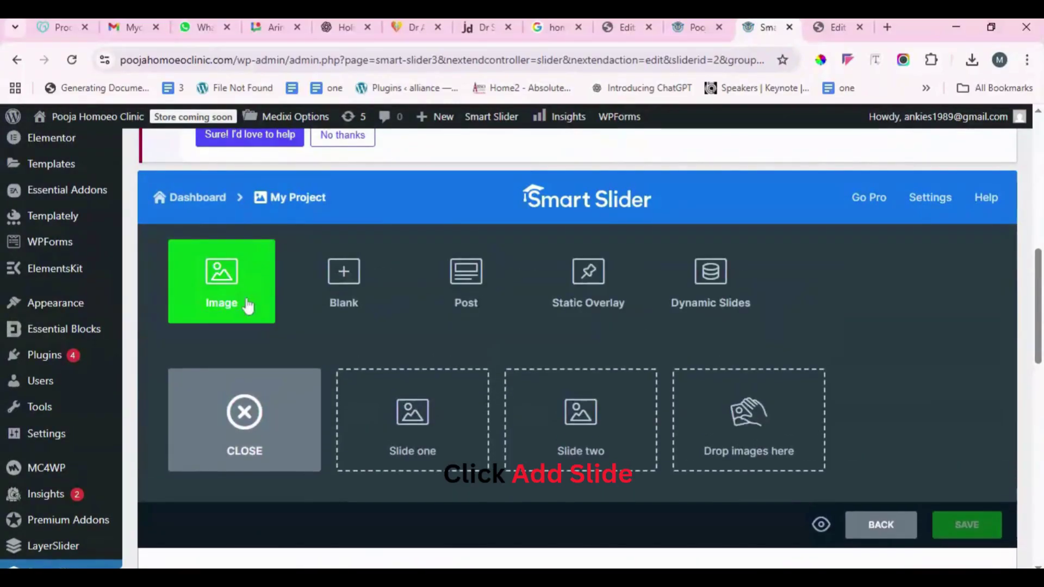
click(229, 285)
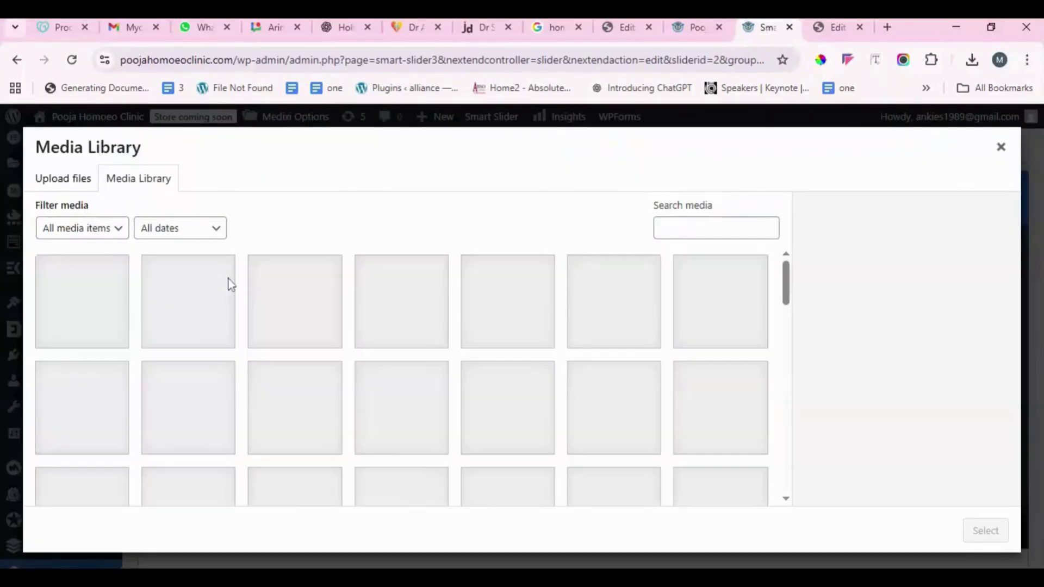
scroll(405, 385, down, 4)
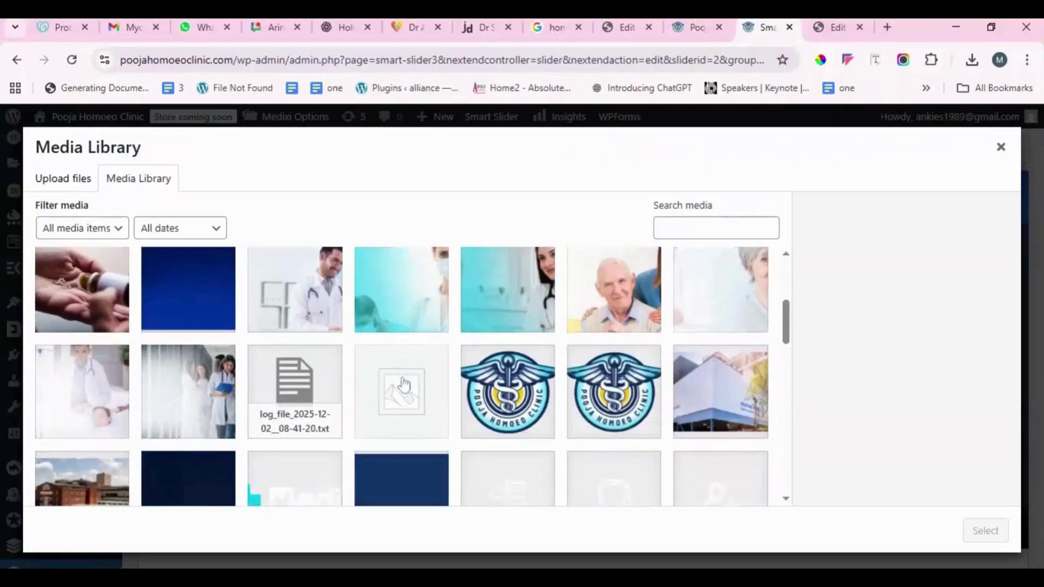
scroll(404, 385, up, 2)
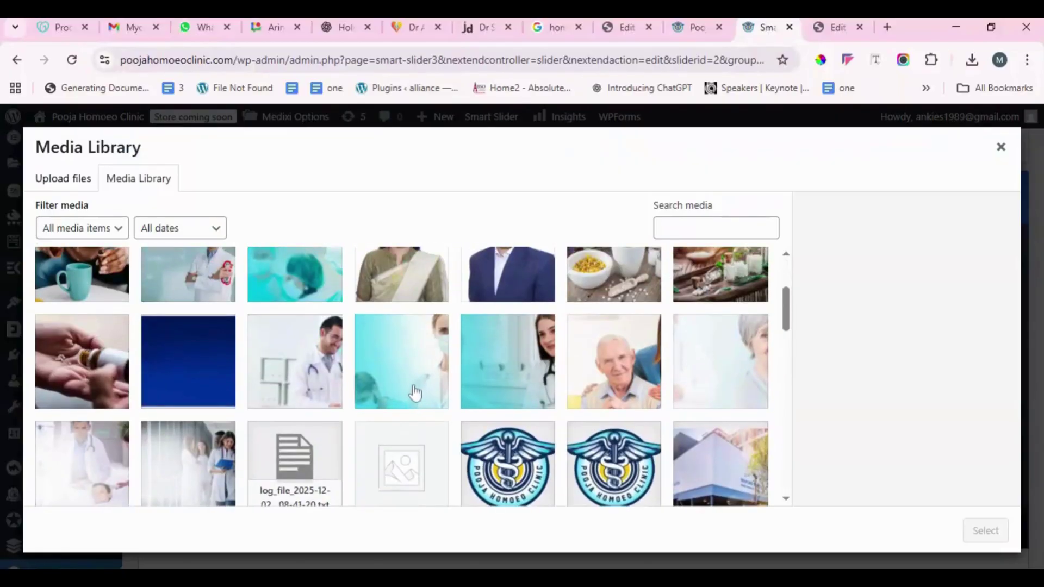
click(319, 365)
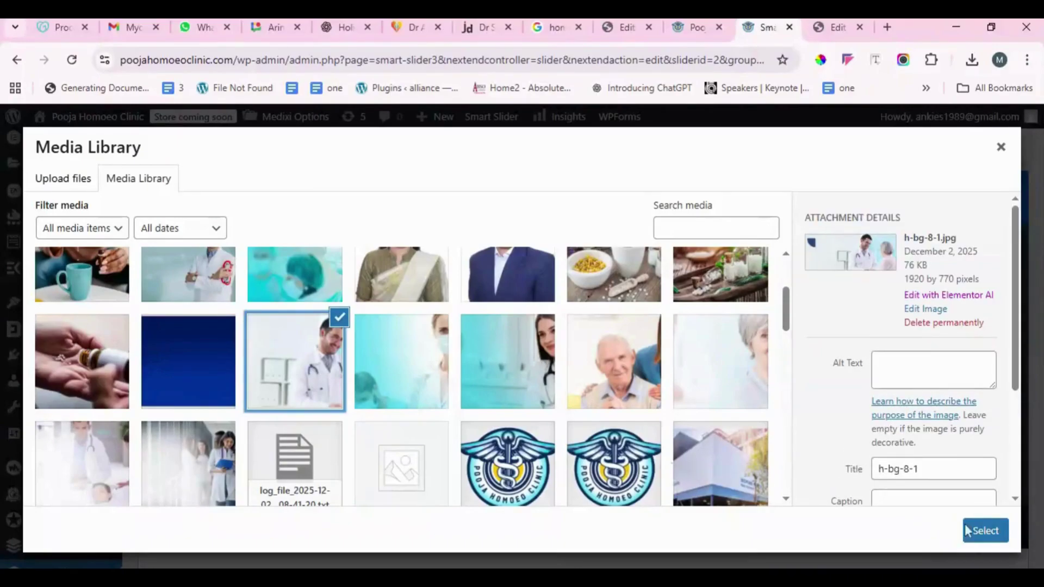
click(986, 530)
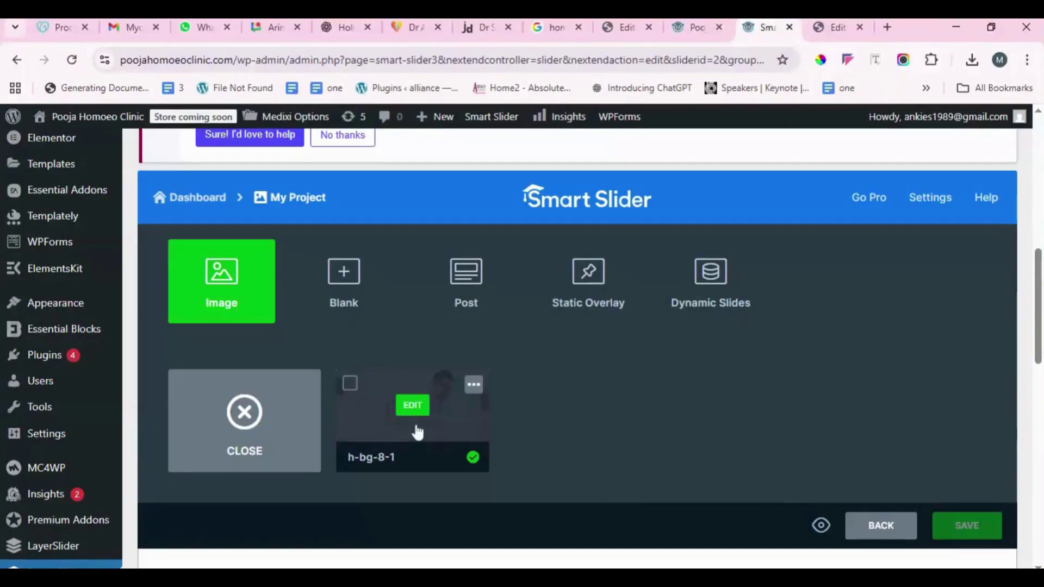
Add two more image slides from the media library, Homeopathic-Treatment and h-bg-1-2
click(242, 311)
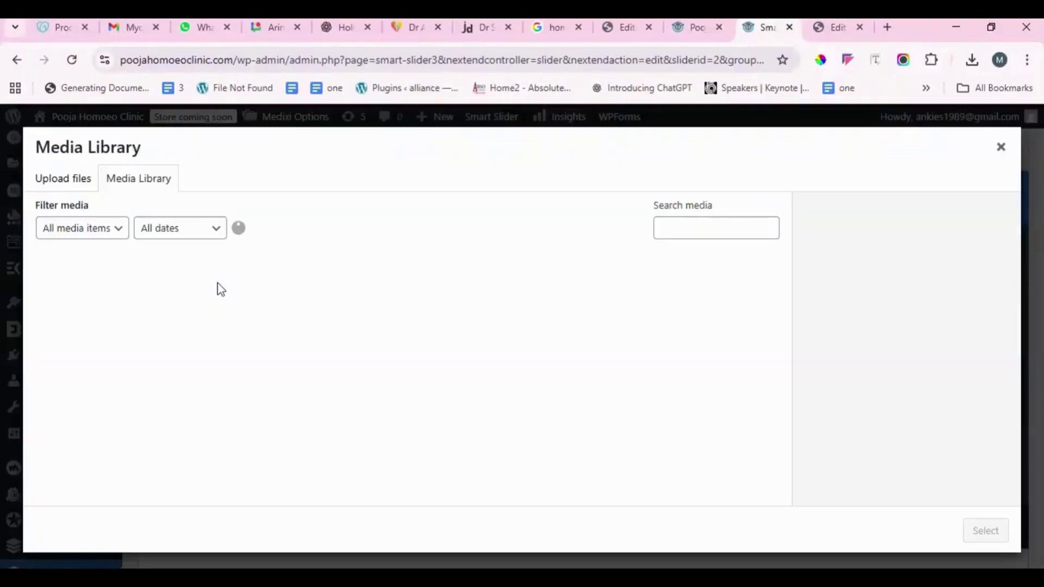
scroll(484, 394, down, 5)
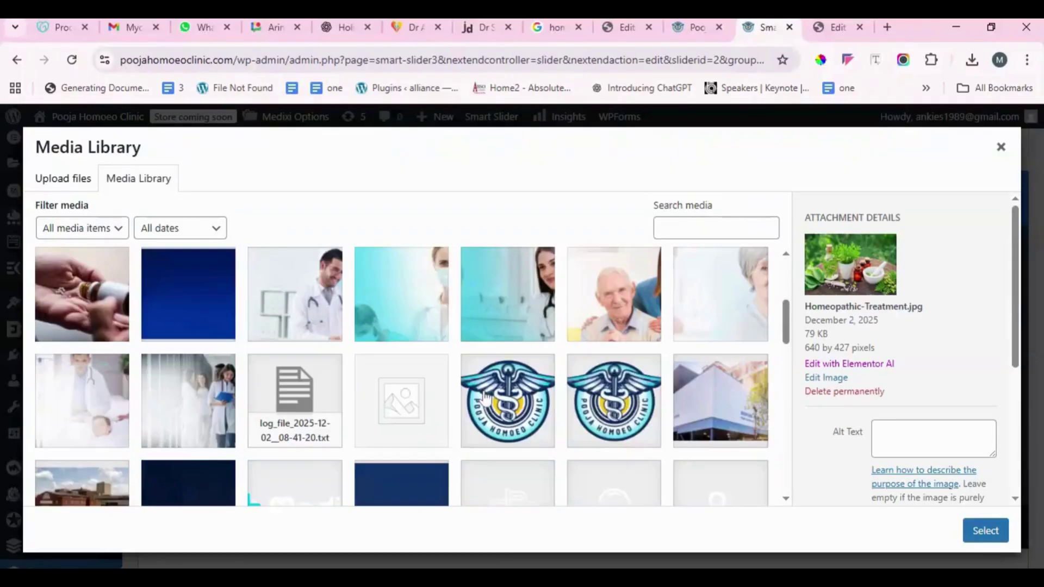
click(188, 381)
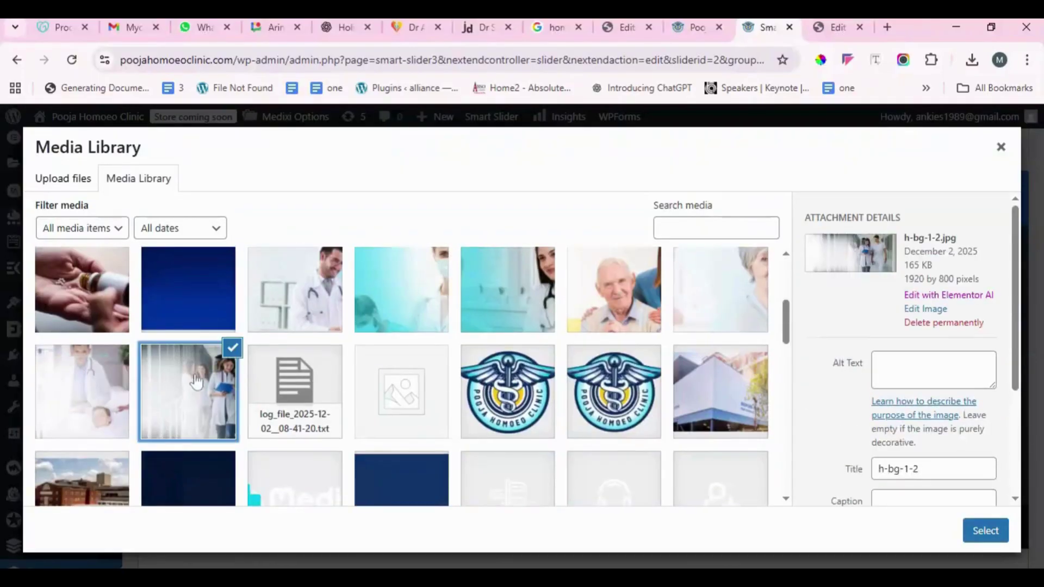
click(986, 530)
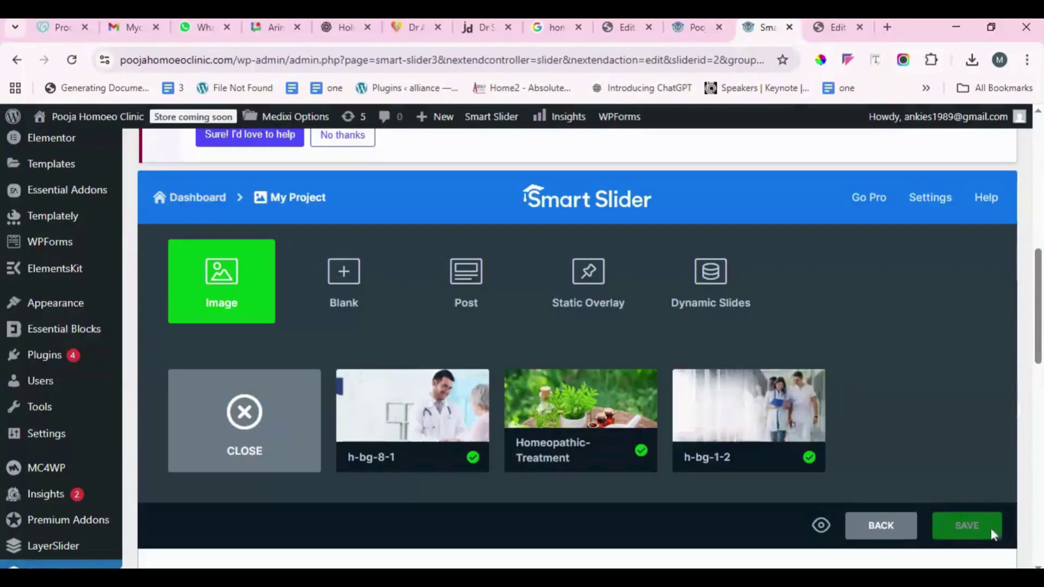
Delete the Homeopathic-Treatment slide from the project
mouse_move(555, 433)
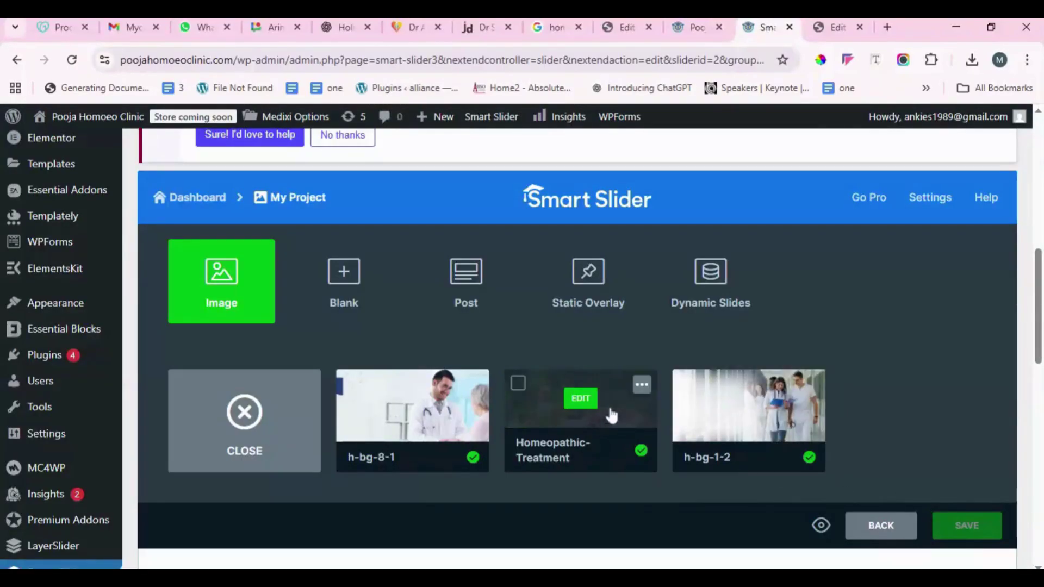
click(643, 387)
click(602, 520)
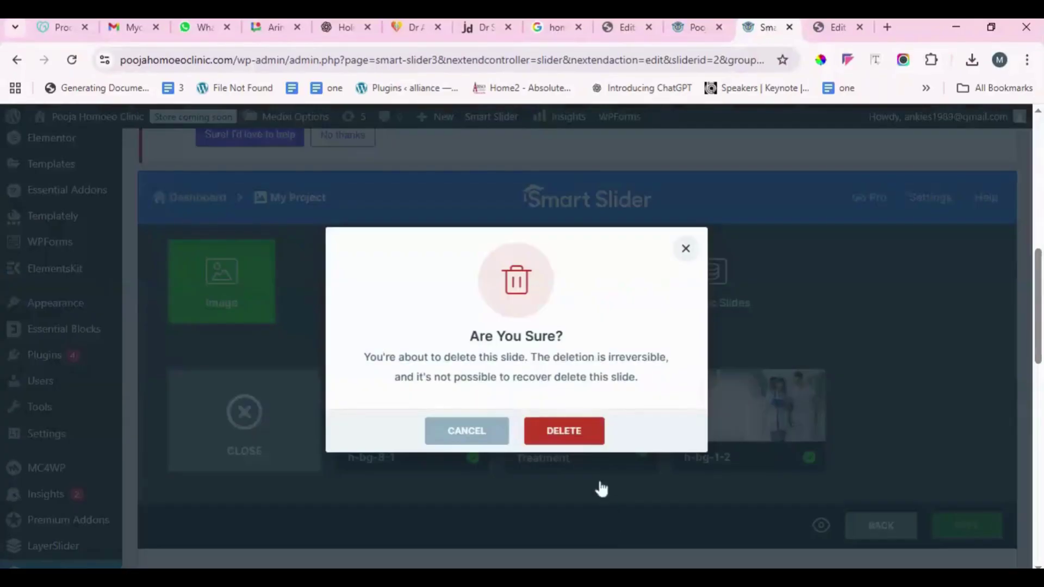
click(573, 433)
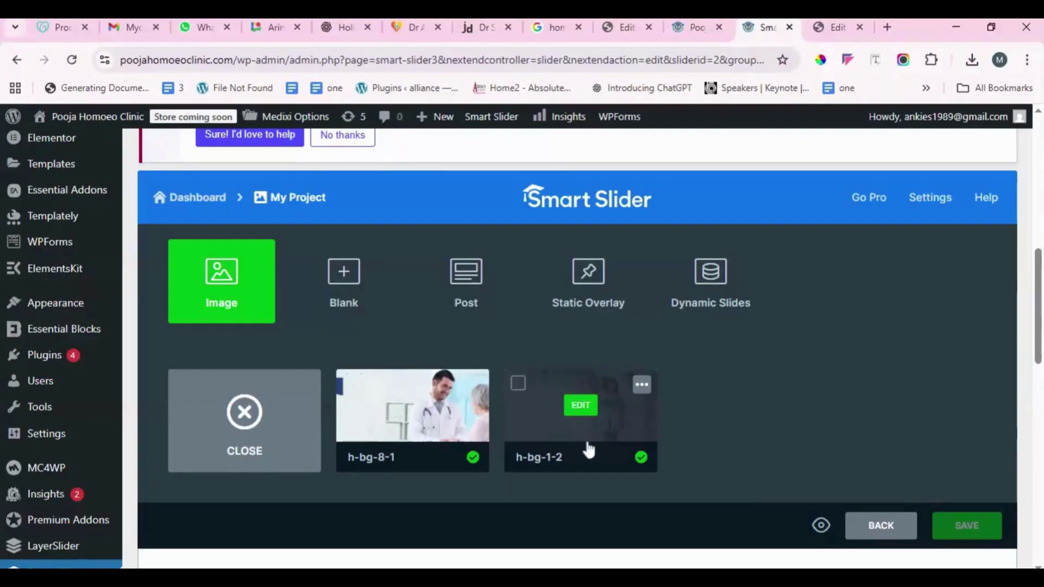
Add another image slide using the h-bg-3-2 picture of the smiling female doctor from the media library
click(223, 274)
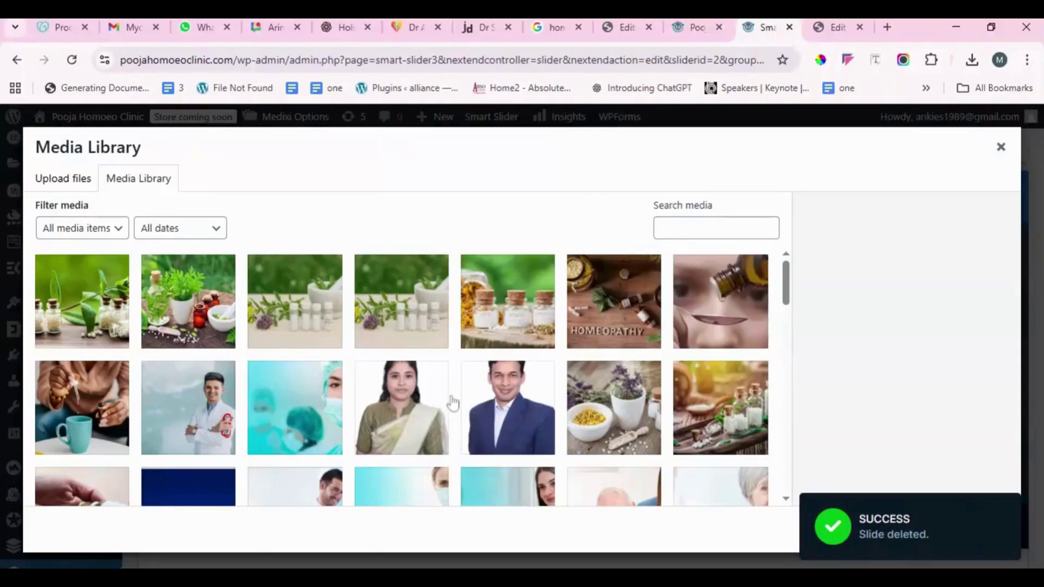
scroll(456, 405, down, 5)
scroll(477, 409, up, 2)
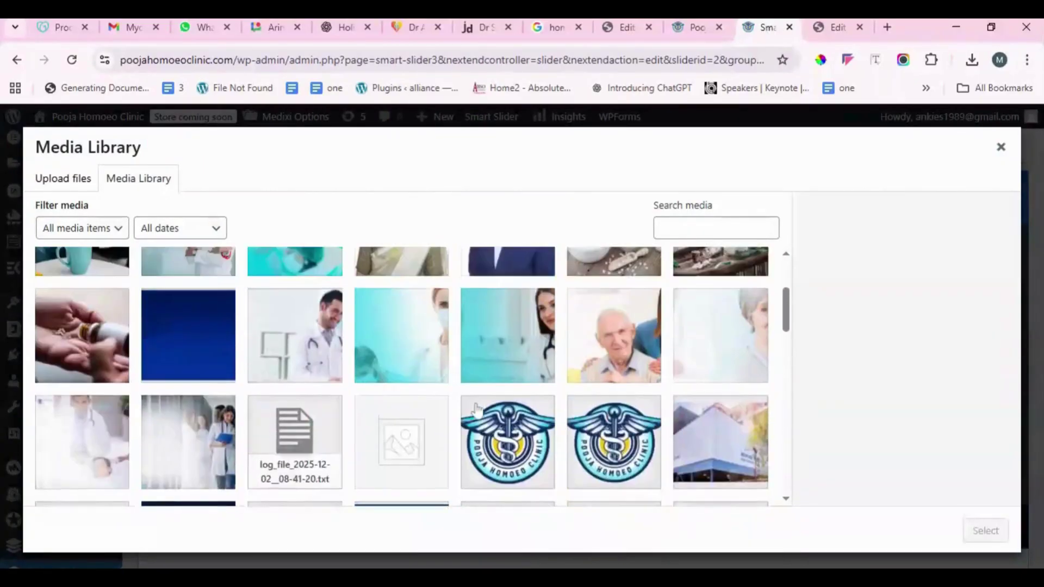
scroll(476, 409, up, 1)
click(493, 368)
click(986, 536)
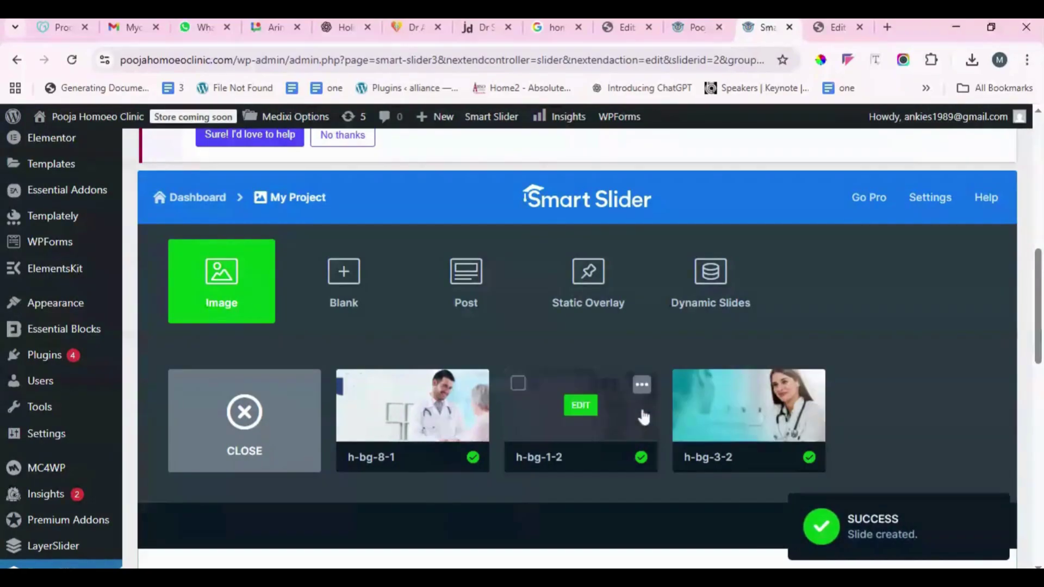
Set the slider's height to 500 px in the project's size settings
scroll(643, 415, down, 5)
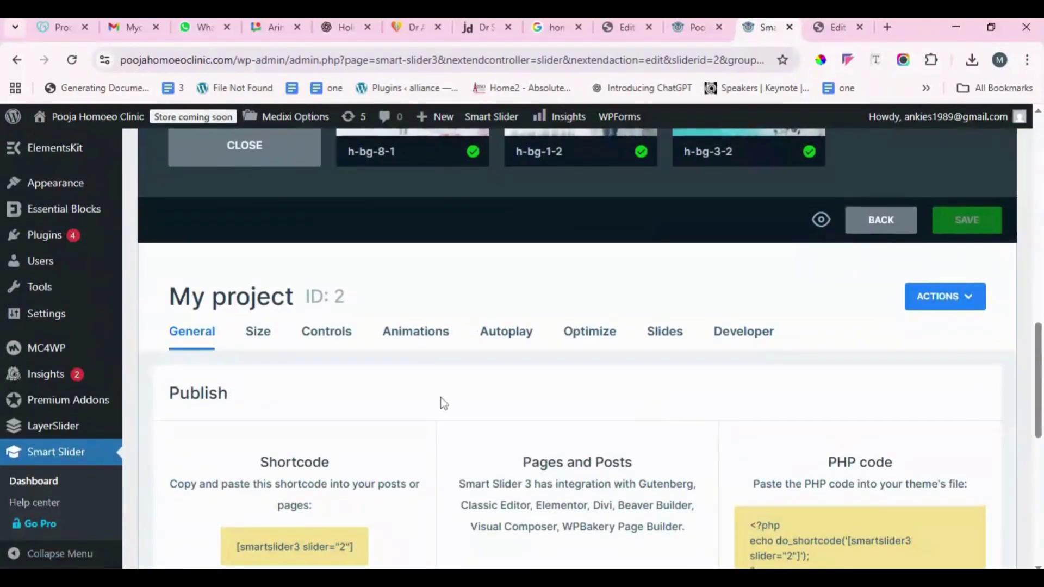
scroll(441, 399, down, 2)
click(258, 255)
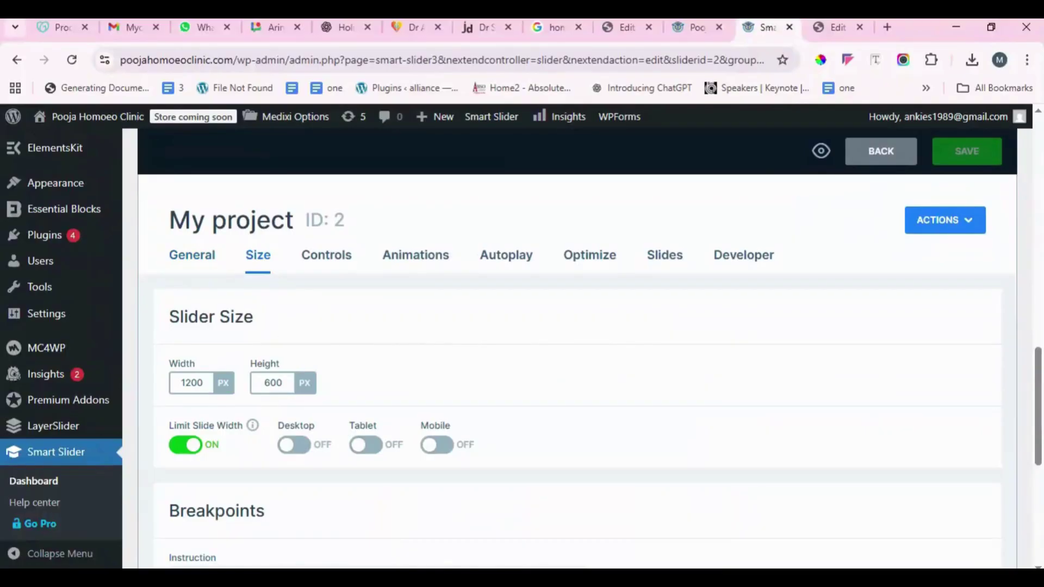
click(267, 382)
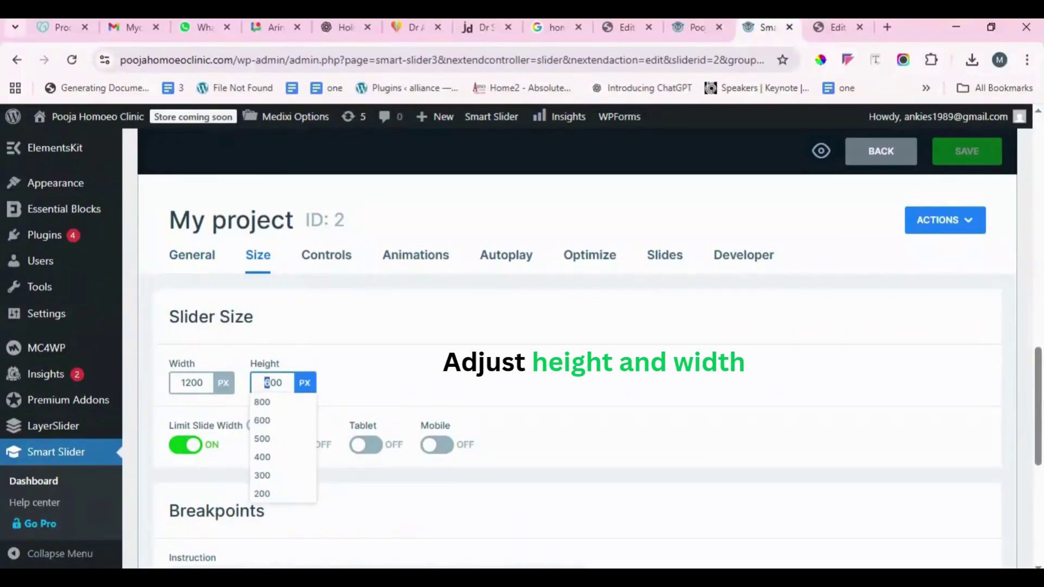
click(394, 368)
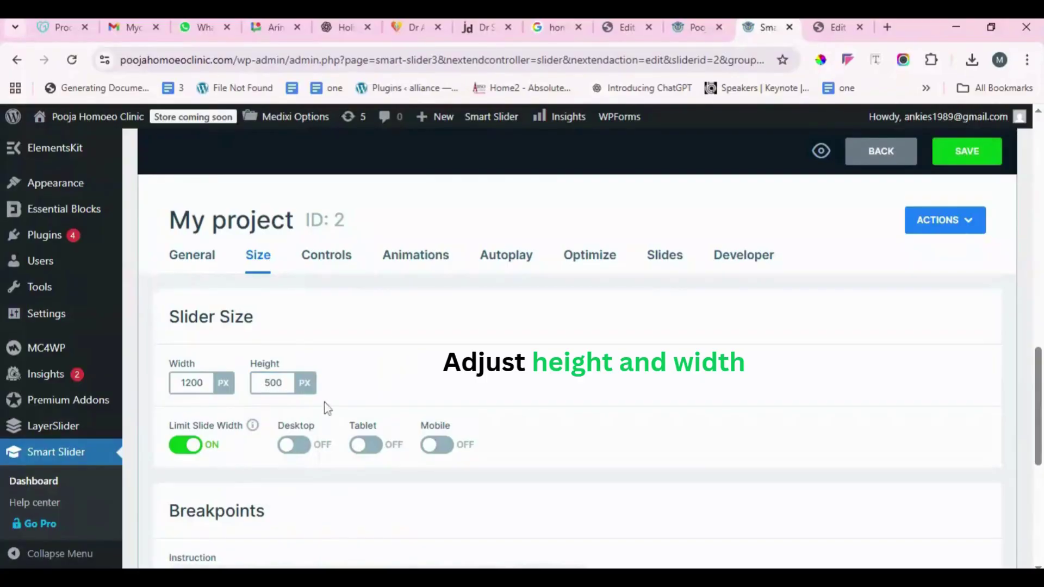
Enable bullets in the slider's control settings
click(329, 264)
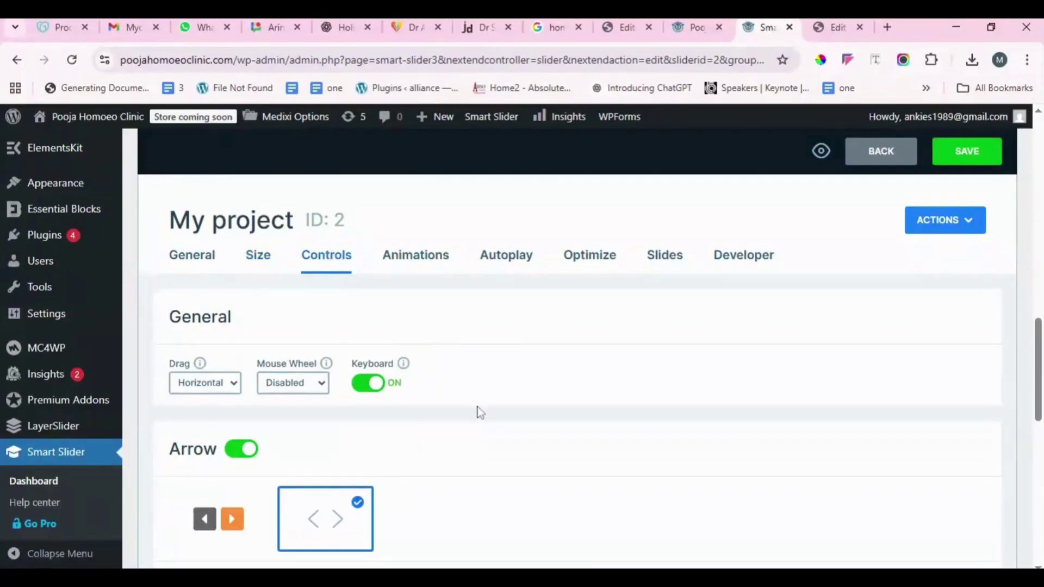
scroll(480, 412, down, 4)
scroll(300, 324, down, 5)
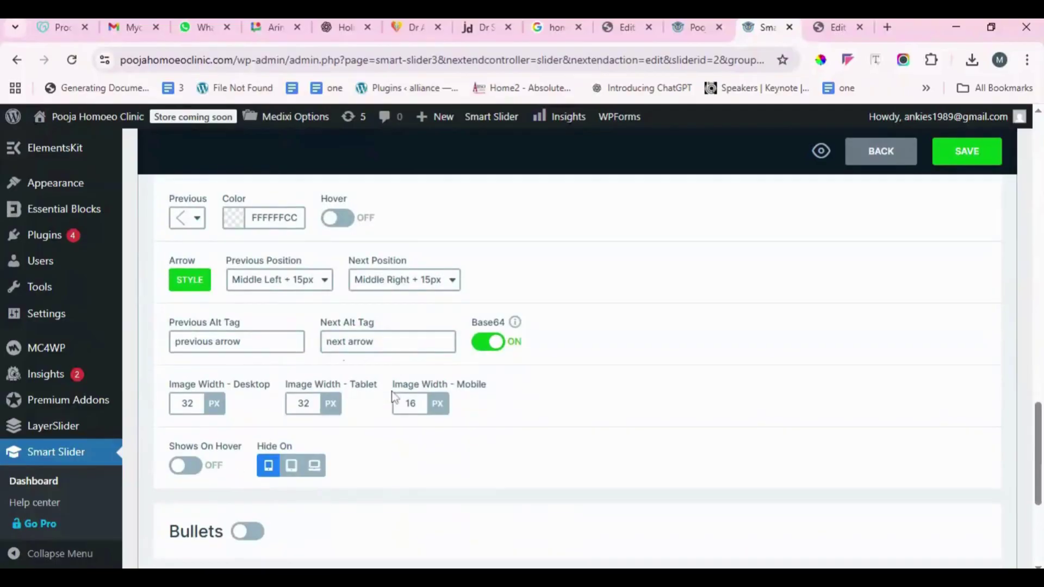
click(249, 381)
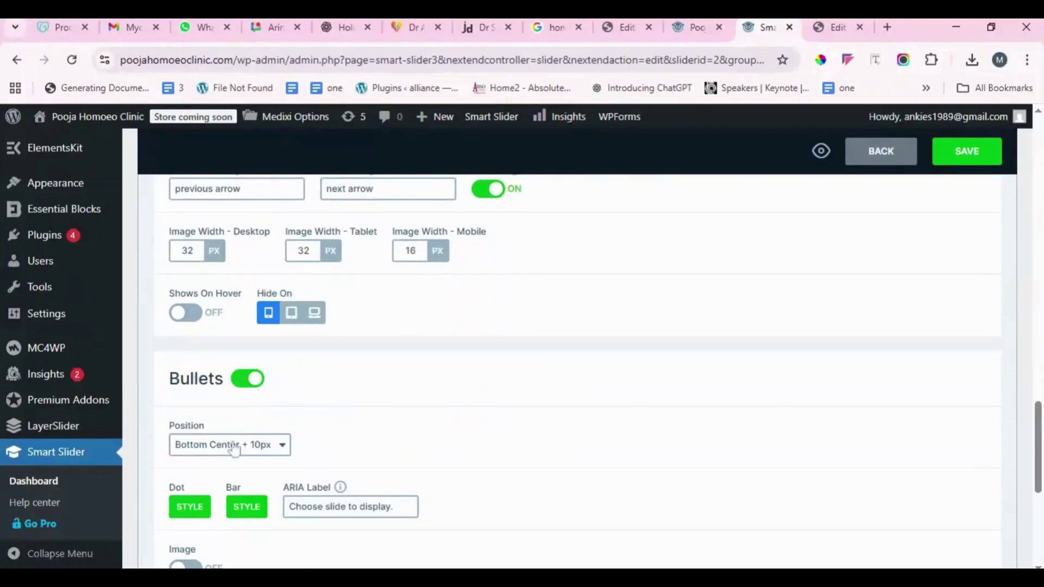
Enable autoplay for the My project slider
scroll(398, 440, up, 10)
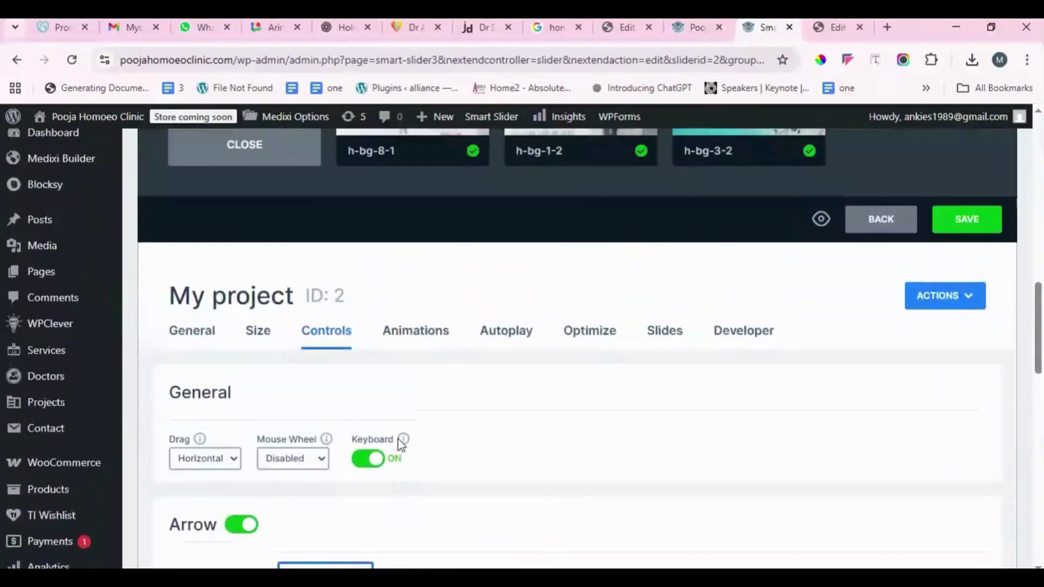
click(509, 335)
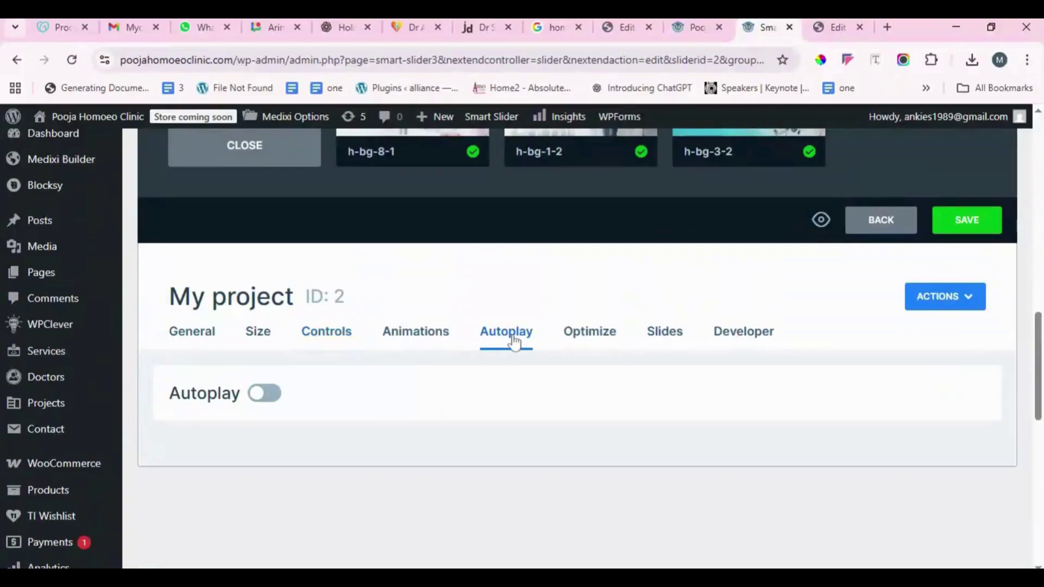
click(268, 395)
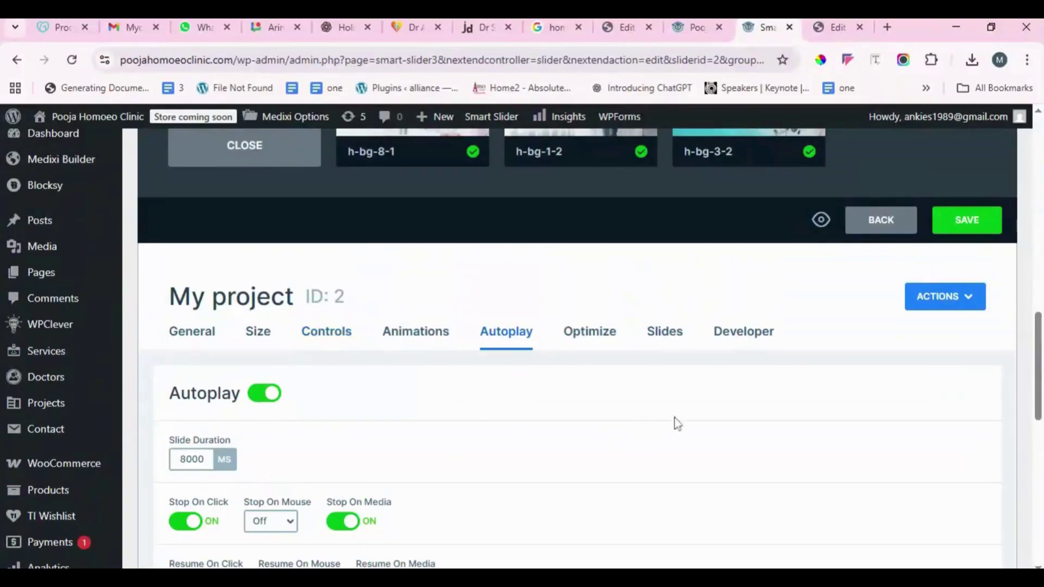
Set the slide background image fill to Stretch in the slides design settings and save the slider
click(665, 342)
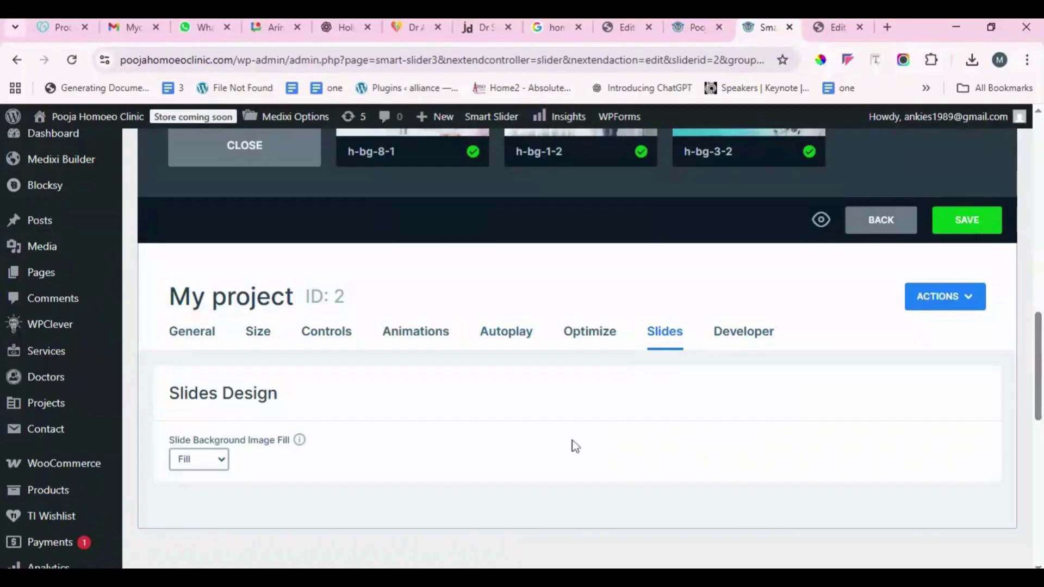
scroll(575, 447, down, 2)
click(221, 383)
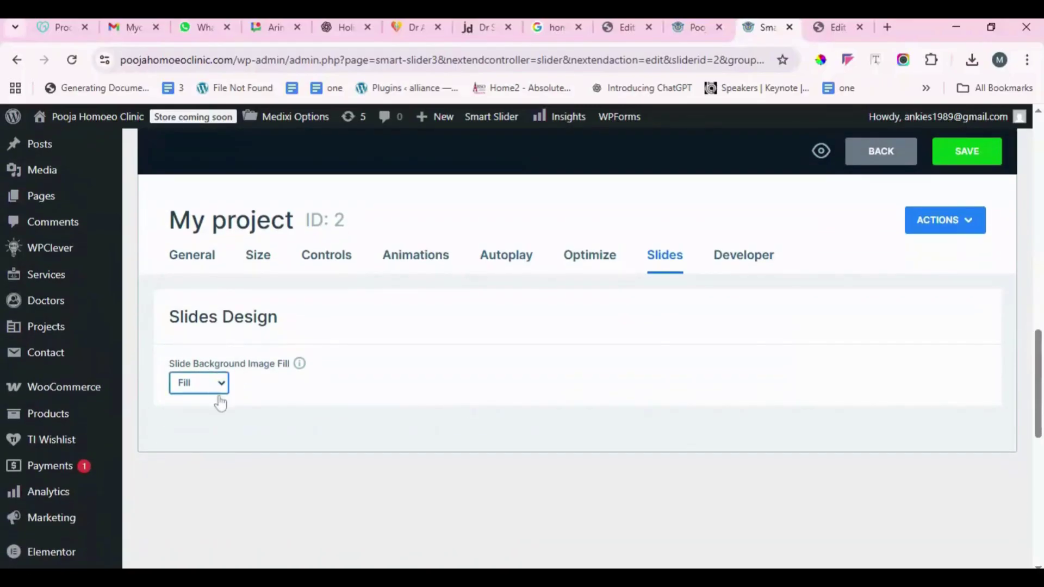
click(202, 467)
scroll(677, 412, up, 3)
click(965, 300)
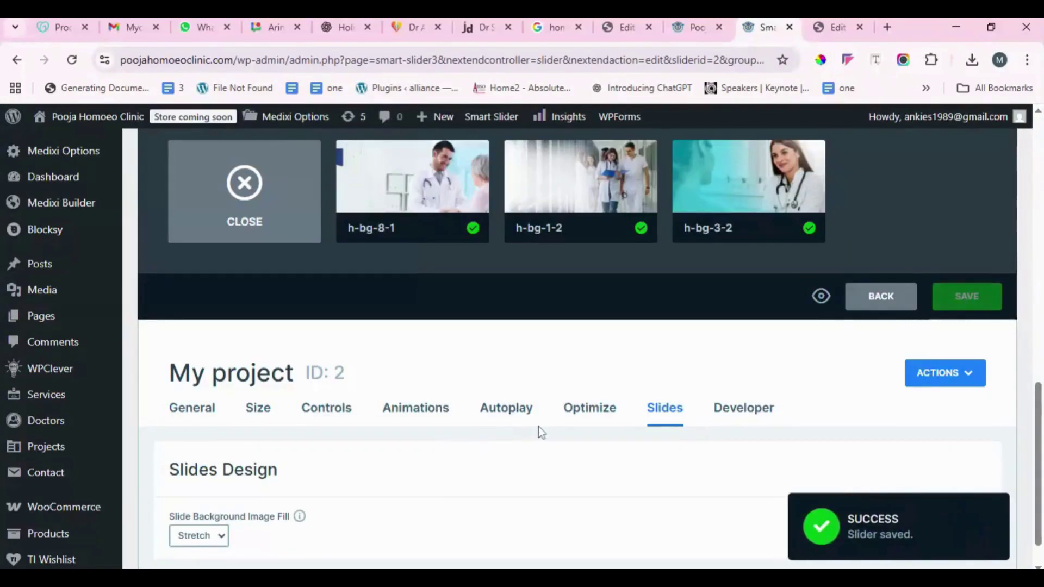
Create a WordPress page titled "New Page" in a separate browser tab and publish it
scroll(541, 432, down, 2)
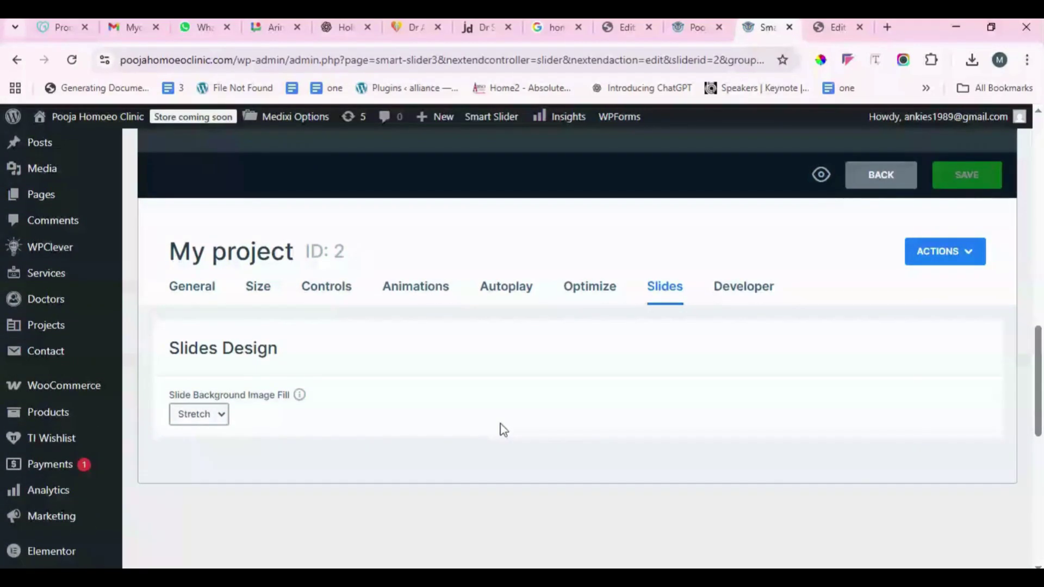
scroll(534, 429, up, 1)
scroll(534, 429, up, 2)
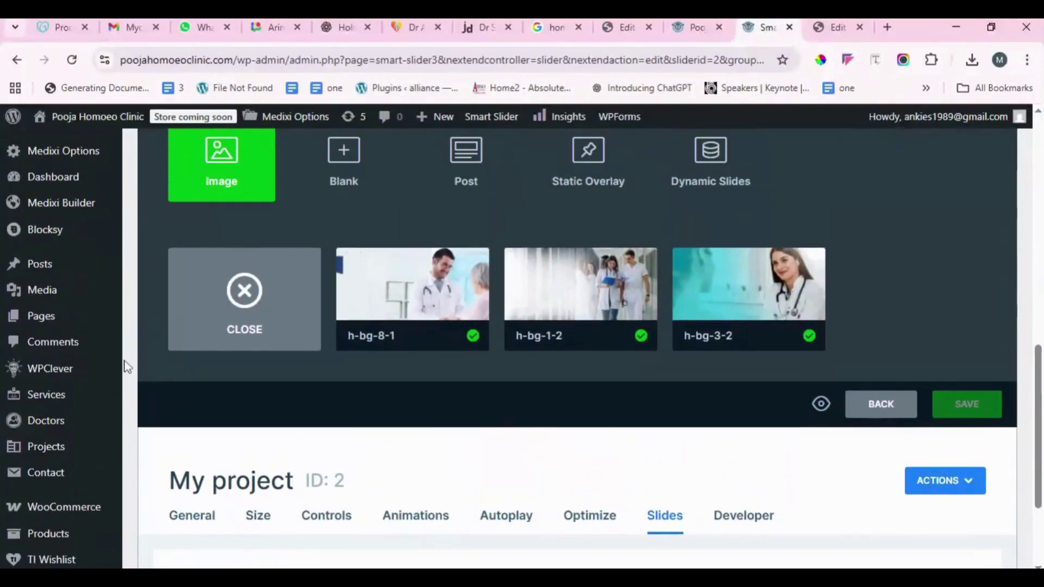
mouse_move(60, 318)
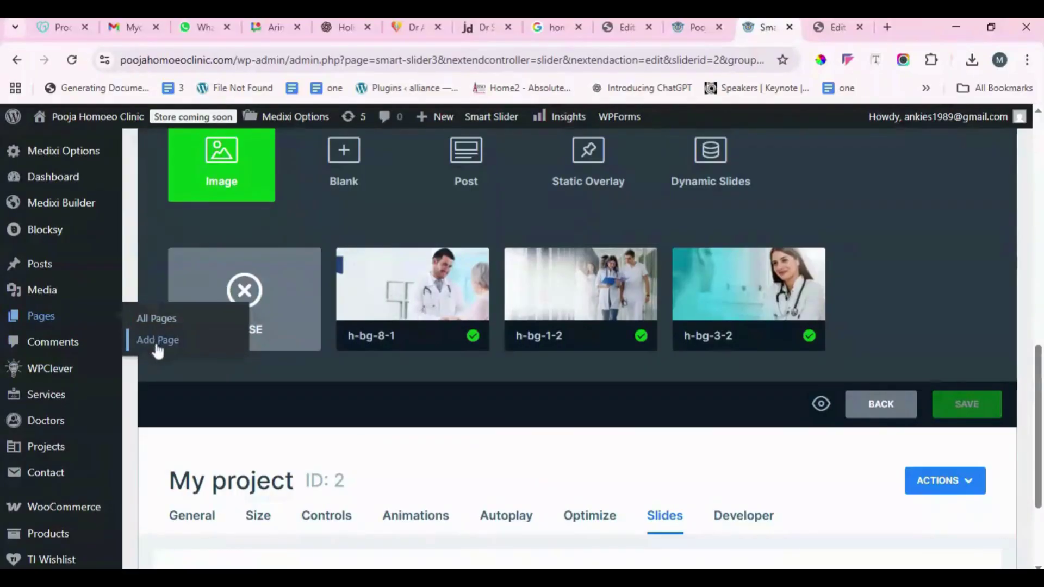
middle_click(171, 347)
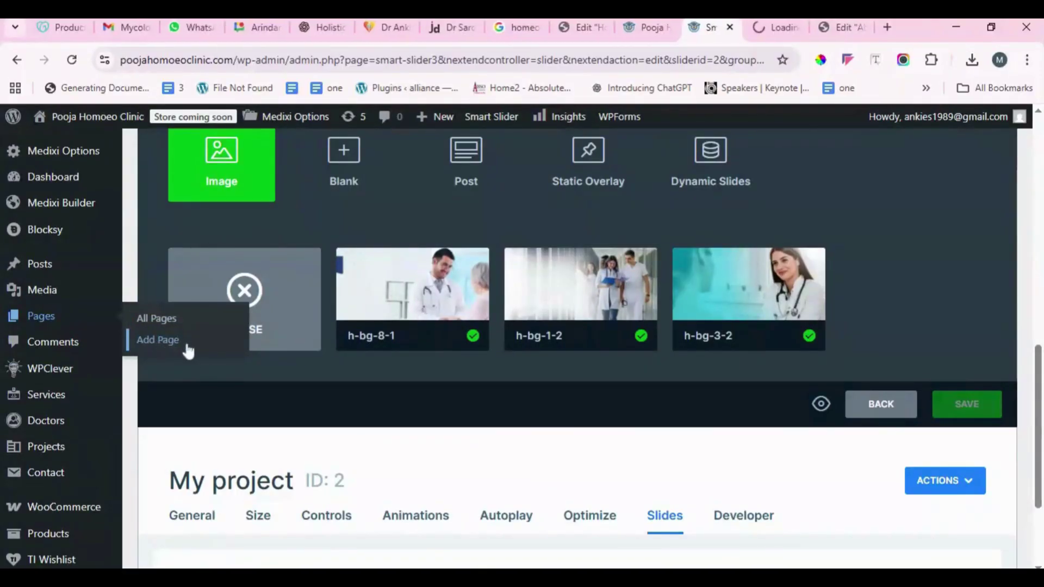
click(778, 27)
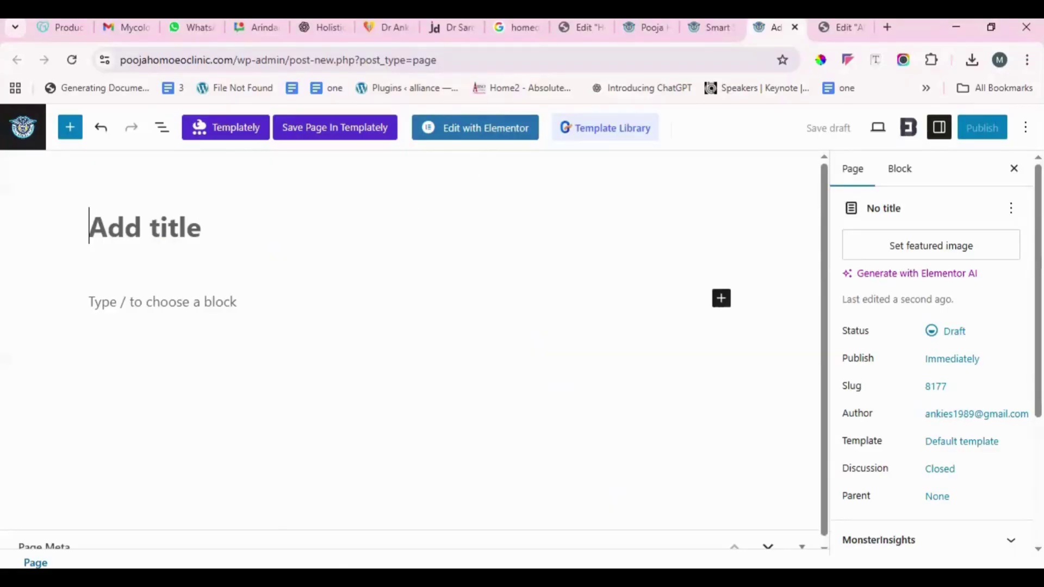
text(New Page)
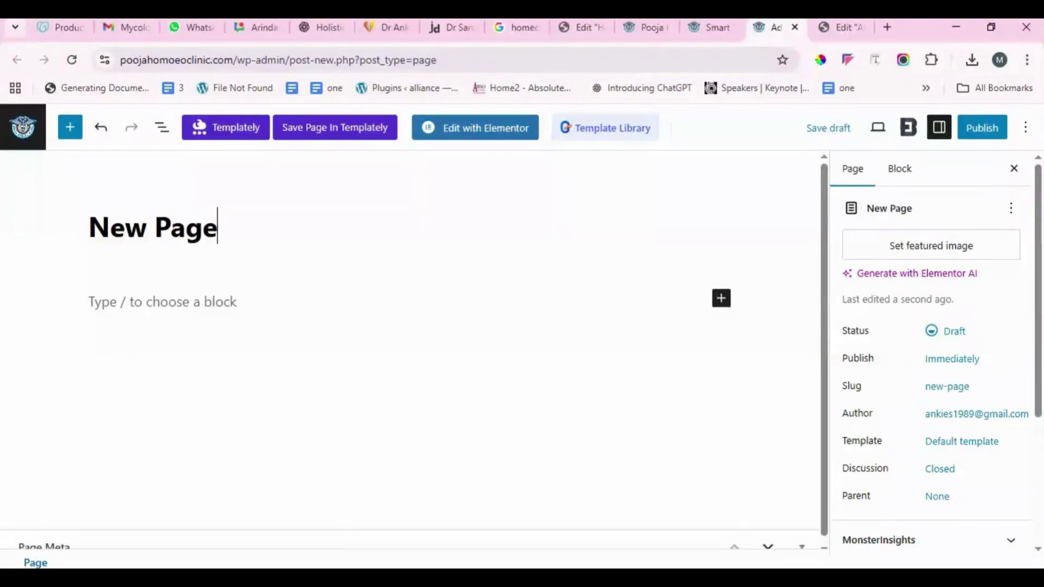
click(975, 130)
click(977, 133)
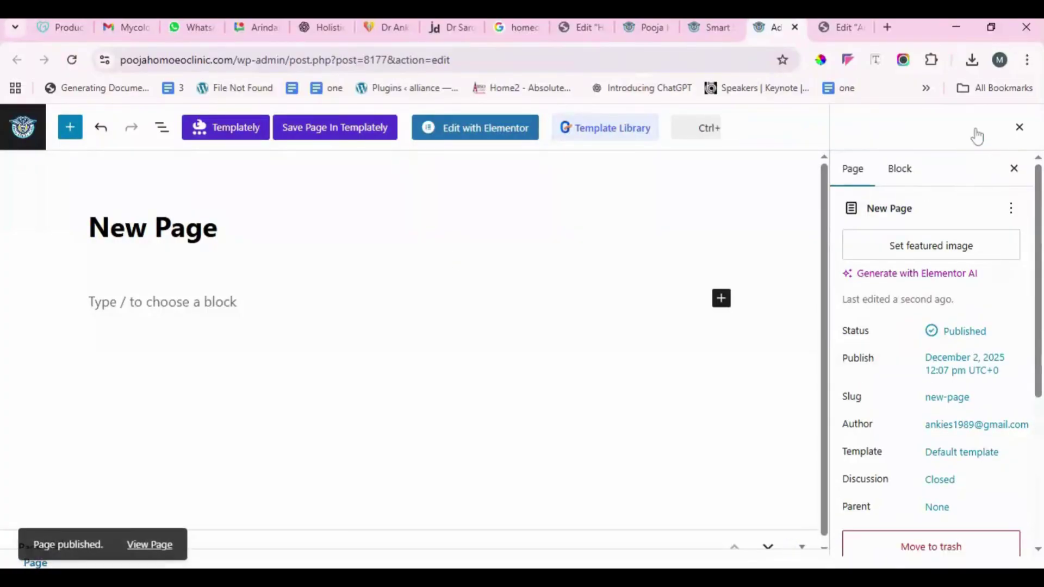
Open the new page in the Elementor editor and add a single-column Flexbox container
click(483, 138)
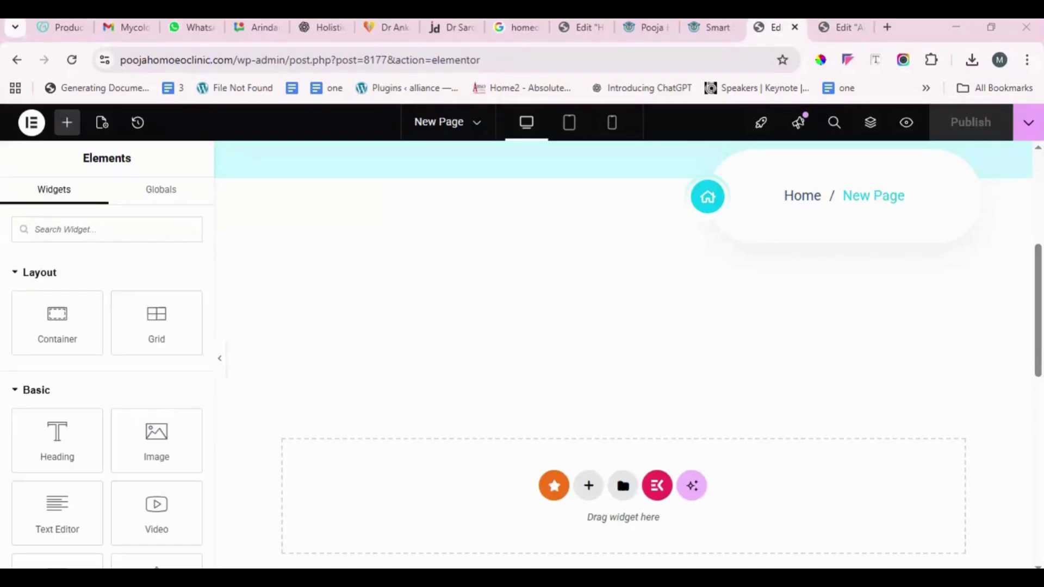
scroll(807, 370, down, 2)
click(589, 409)
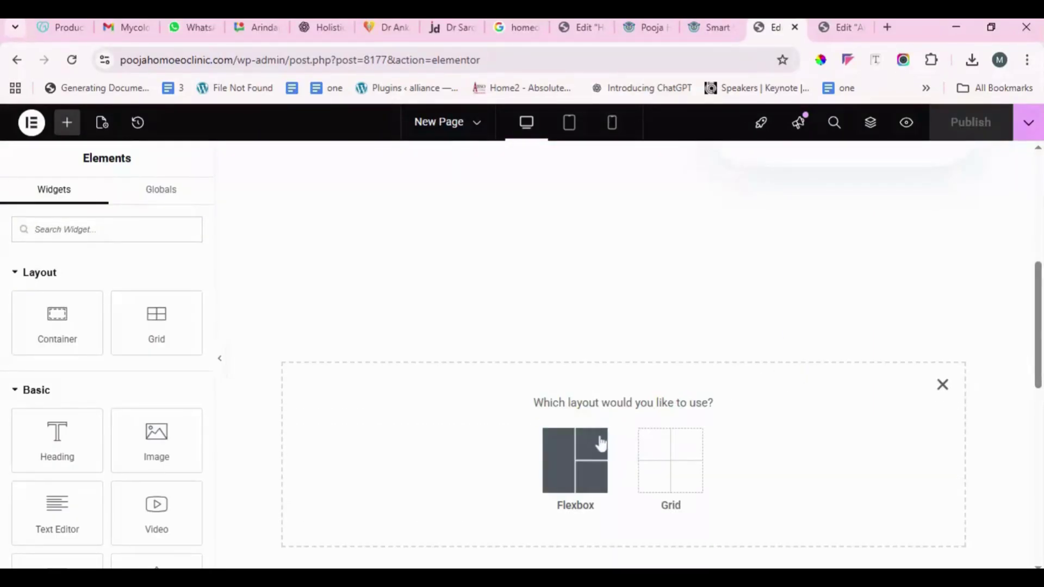
click(645, 454)
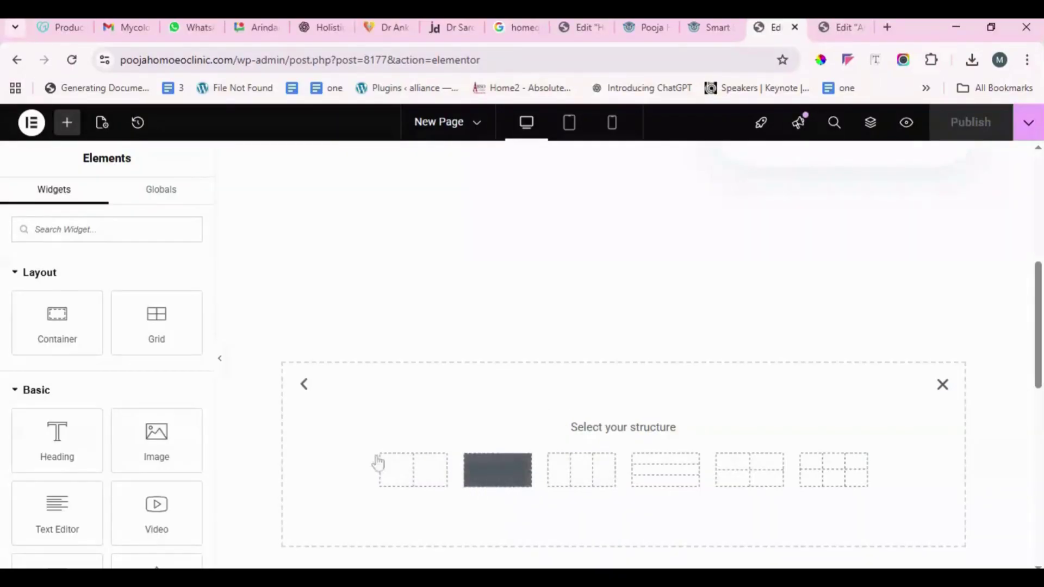
click(304, 385)
click(558, 473)
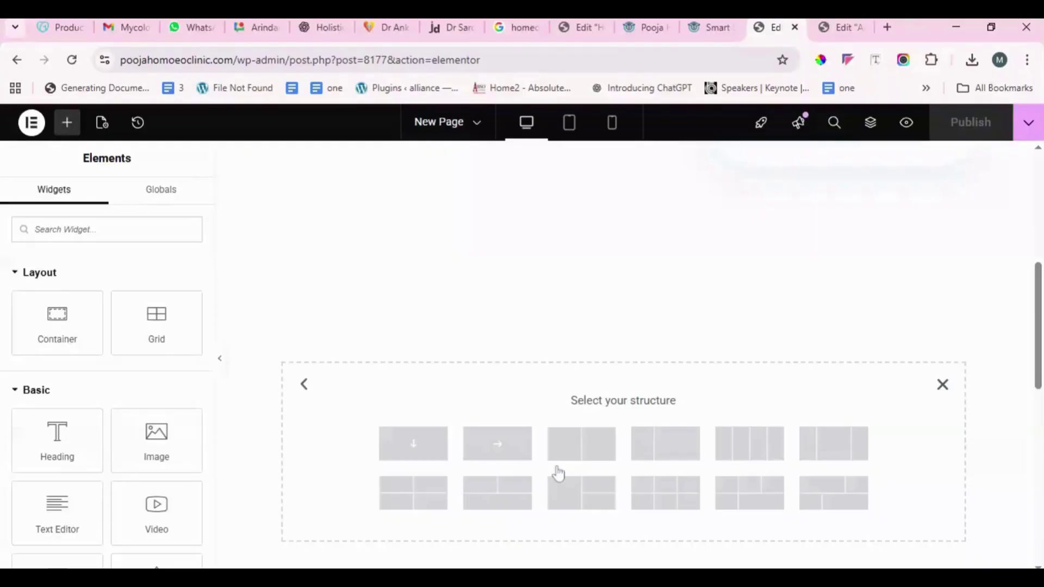
click(440, 461)
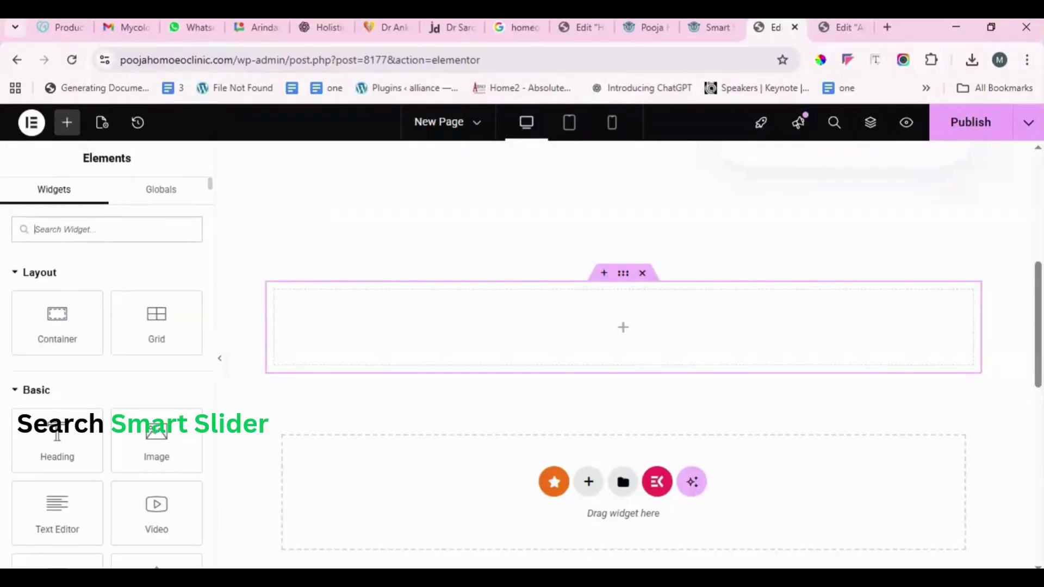
Find the Smart Slider widget, place it in the empty container and insert the My project slider
text(smart)
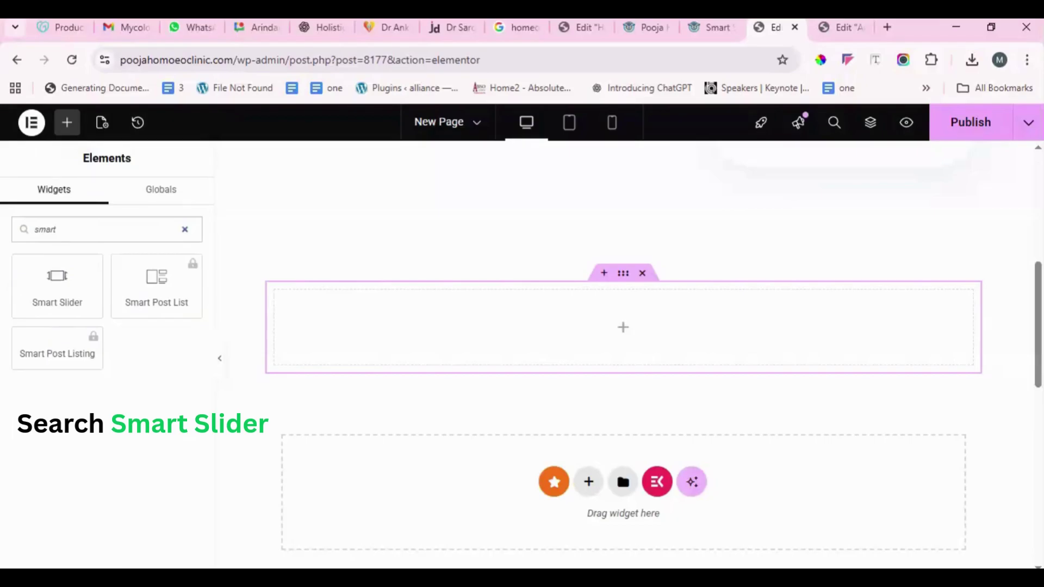
text( slider)
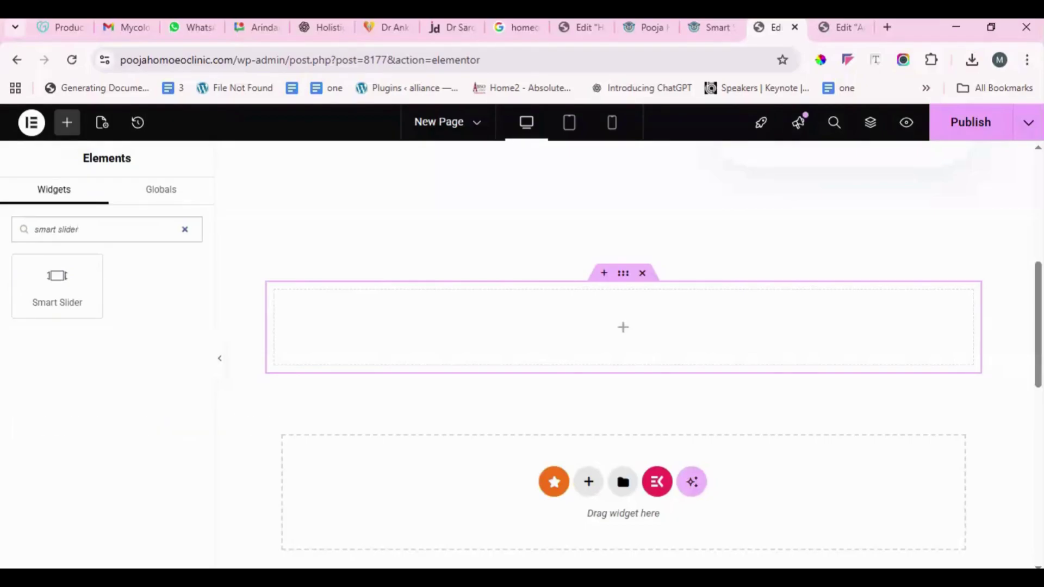
drag(57, 283, 371, 332)
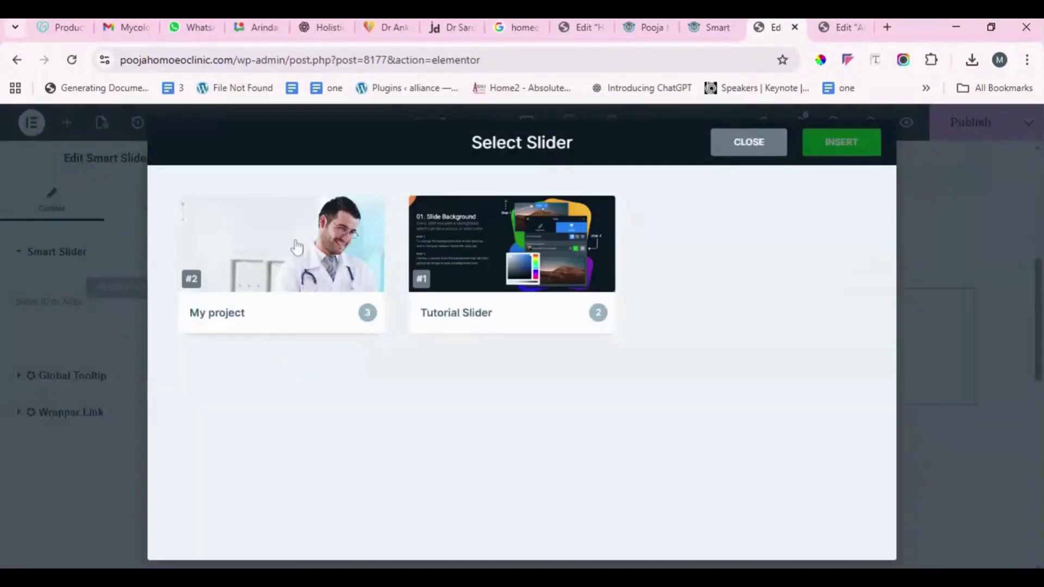
click(297, 248)
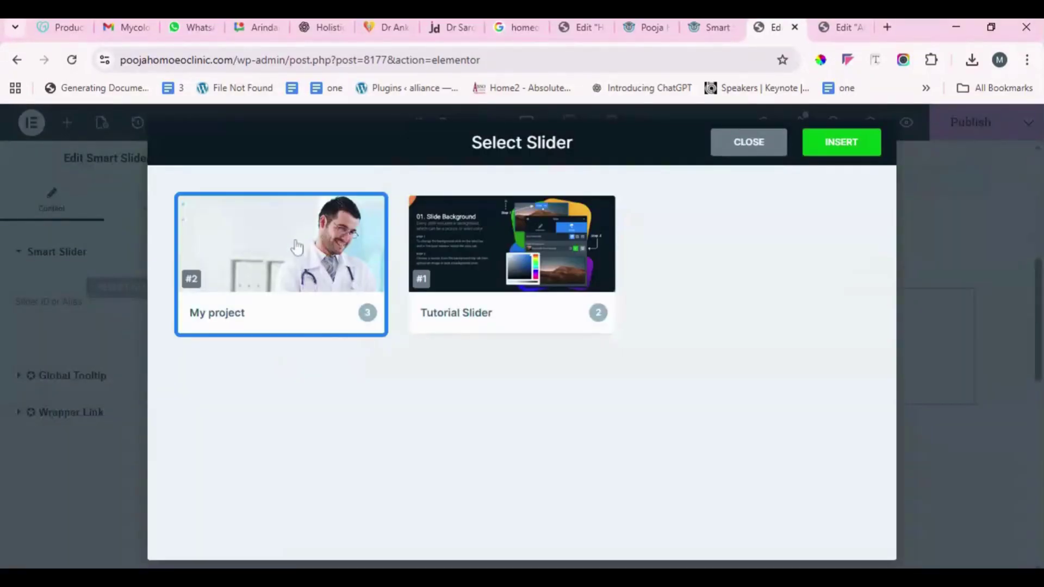
click(840, 146)
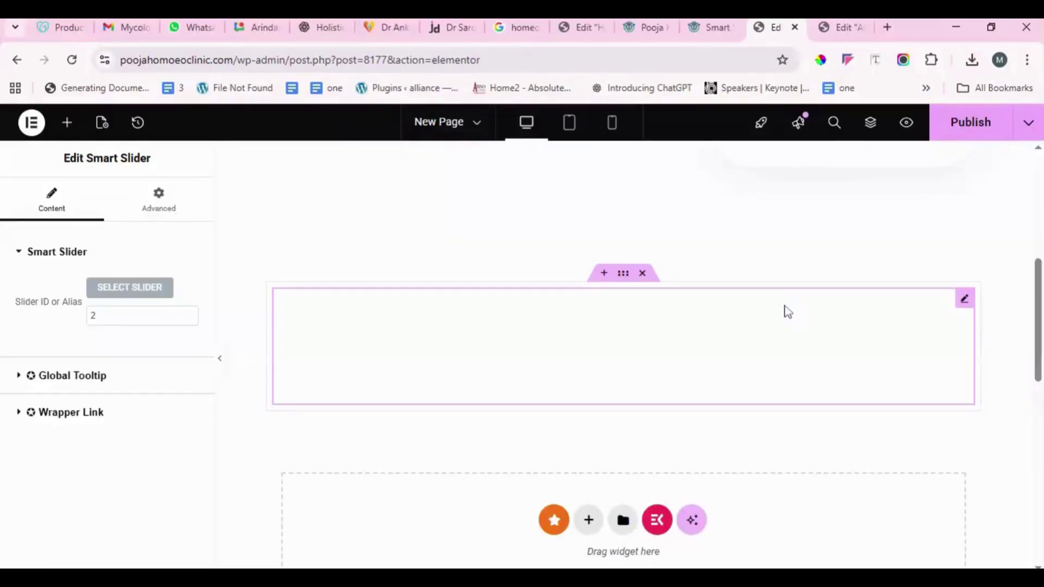
Publish the page with the inserted slider and open its preview
scroll(696, 361, down, 3)
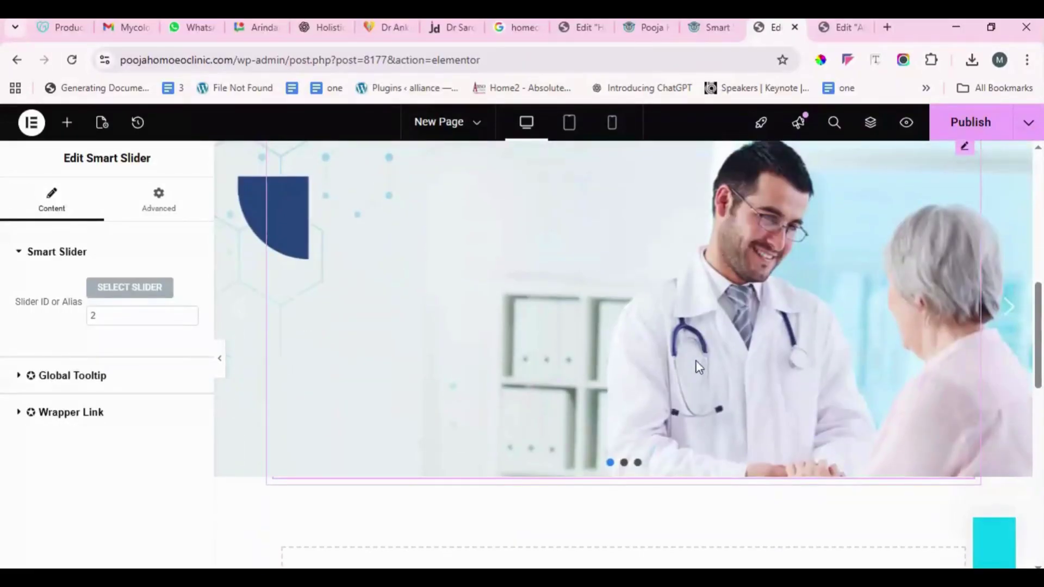
scroll(698, 366, up, 2)
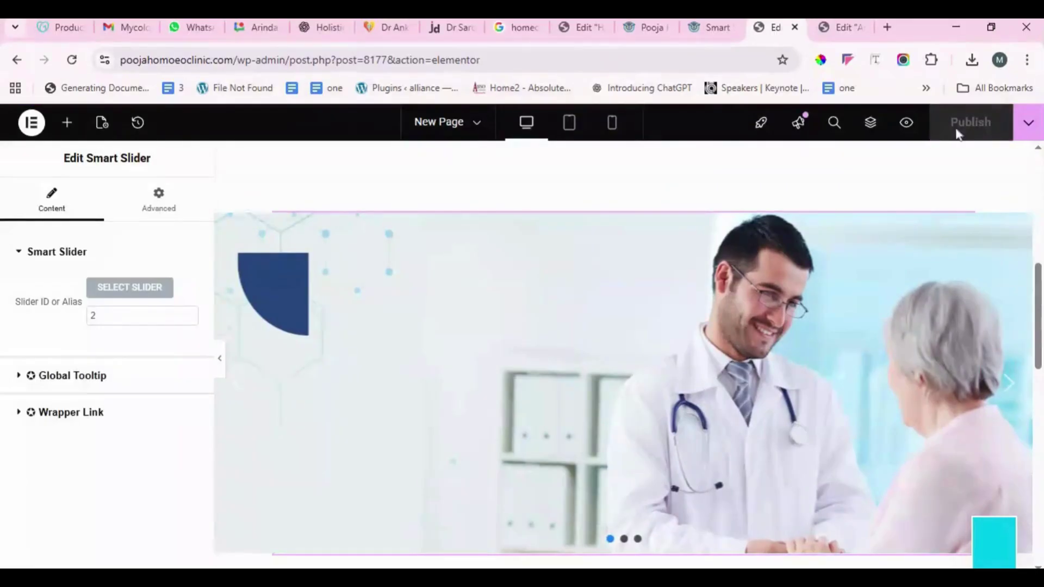
click(906, 124)
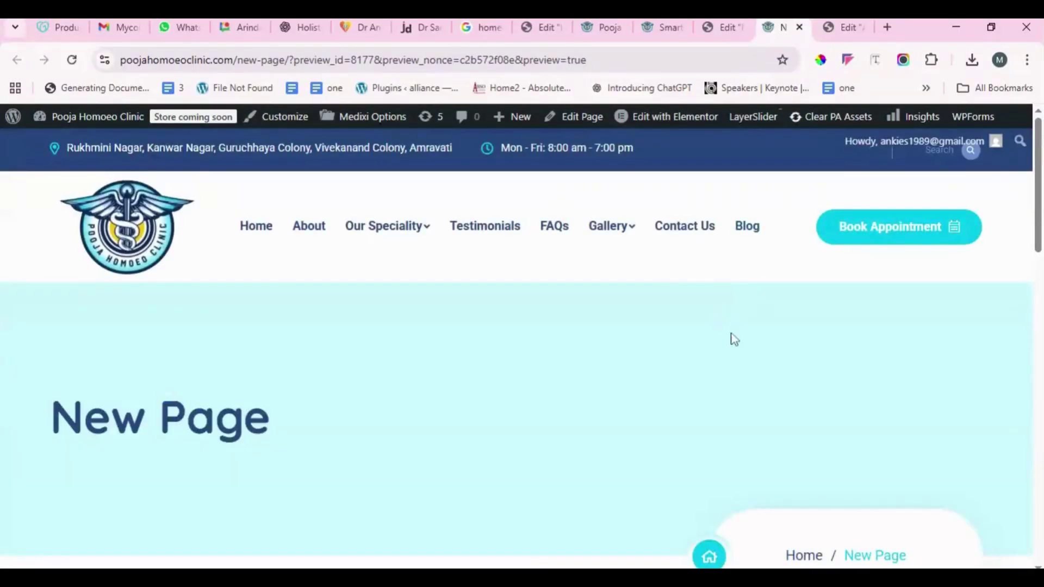
Examine the slider on the previewed page and go through its slides with the navigation arrow
scroll(734, 340, down, 10)
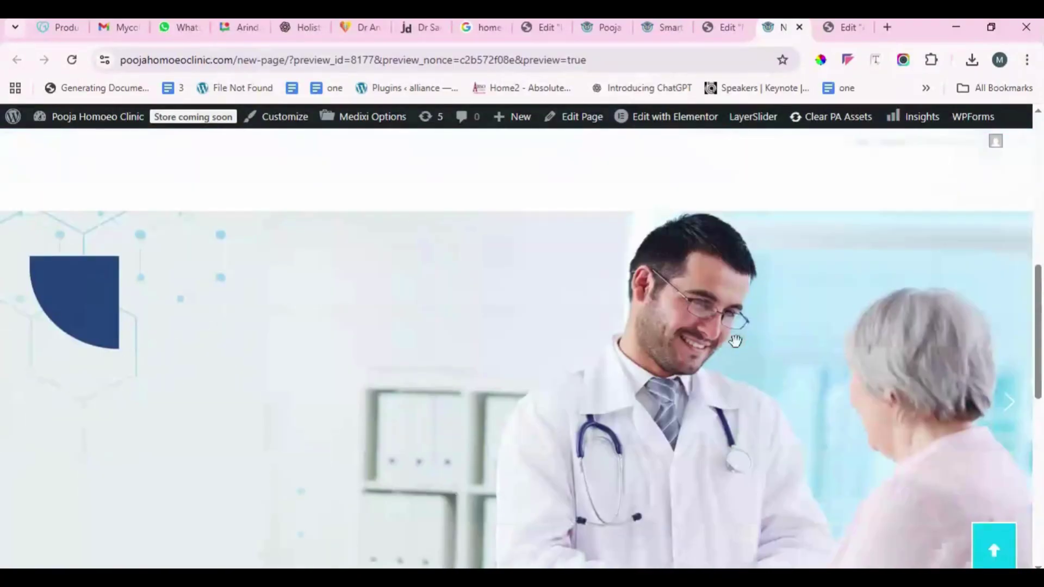
scroll(735, 341, down, 2)
scroll(734, 340, up, 1)
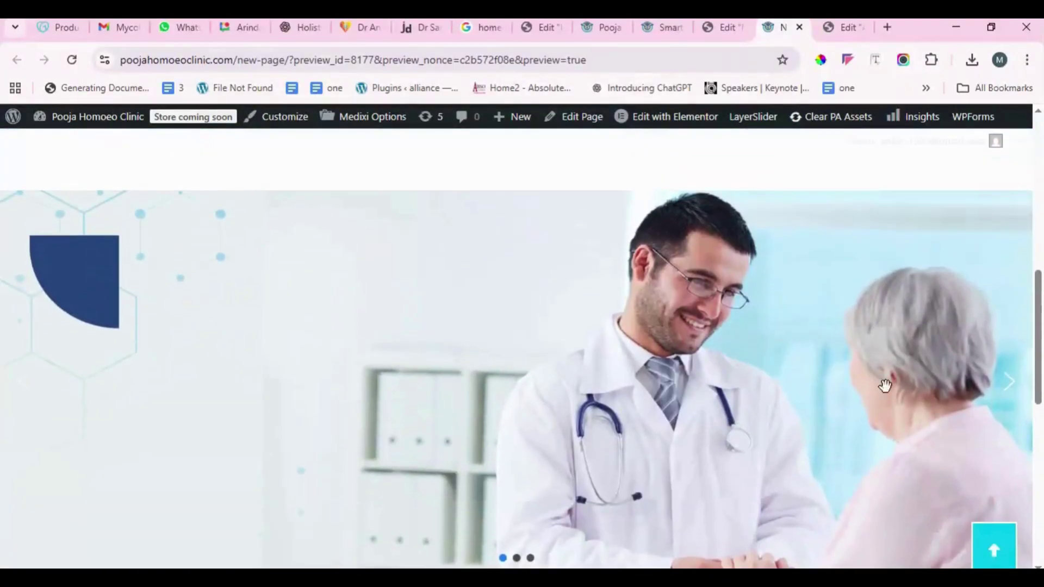
click(1012, 398)
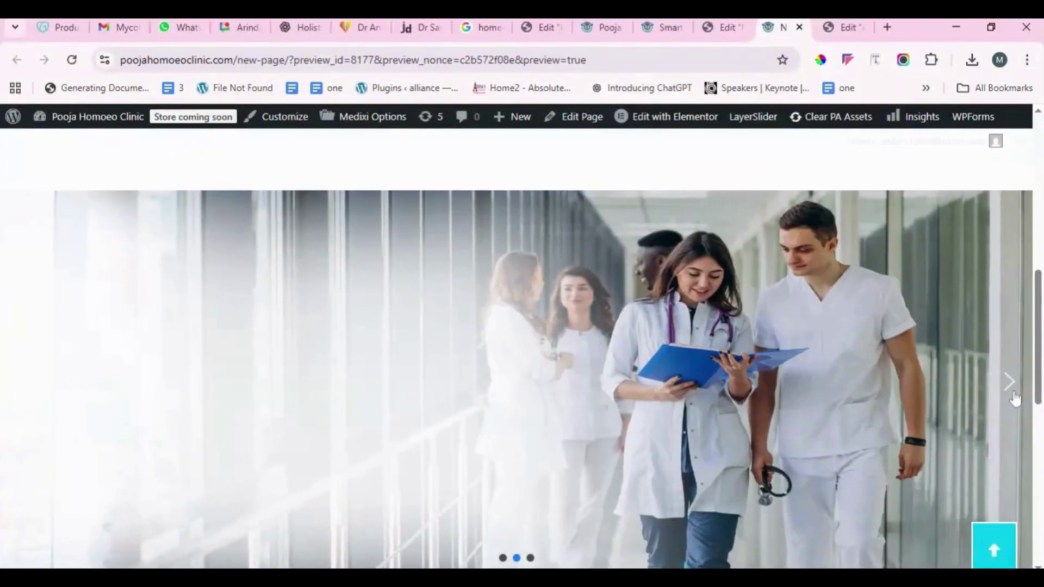
click(1015, 399)
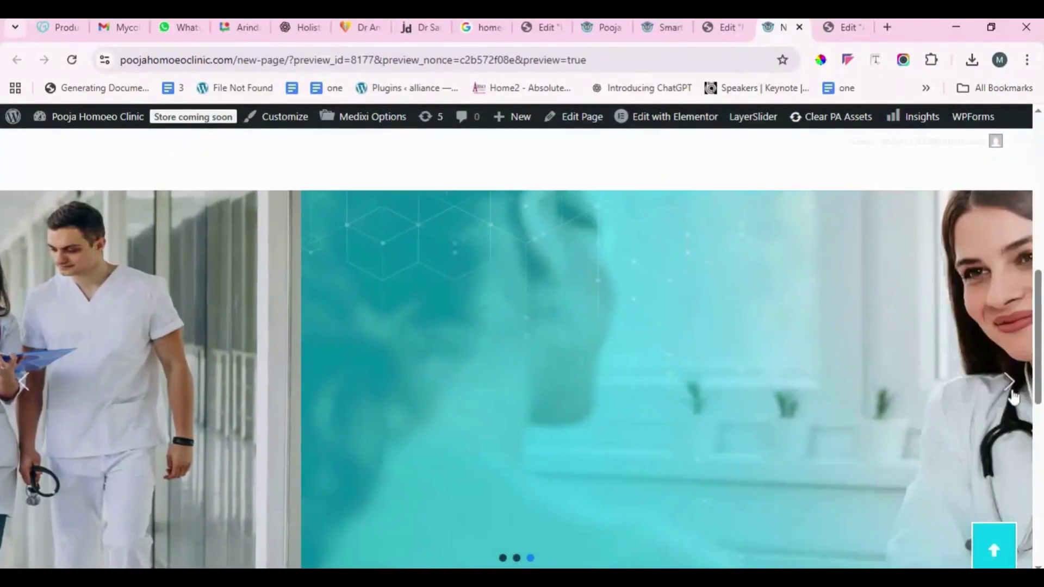
scroll(1000, 375, down, 1)
scroll(1012, 320, up, 1)
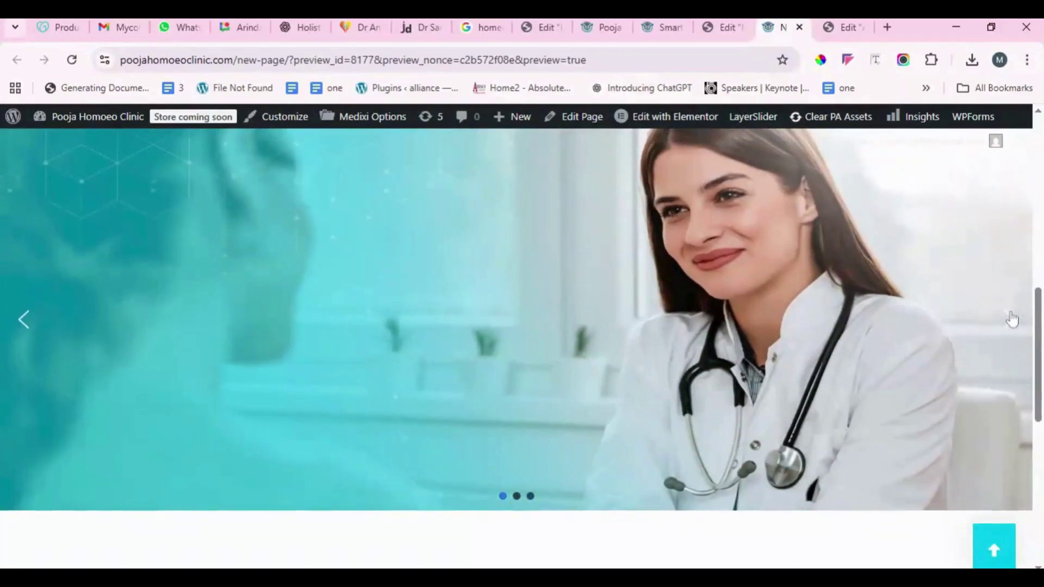
click(1011, 319)
click(1012, 320)
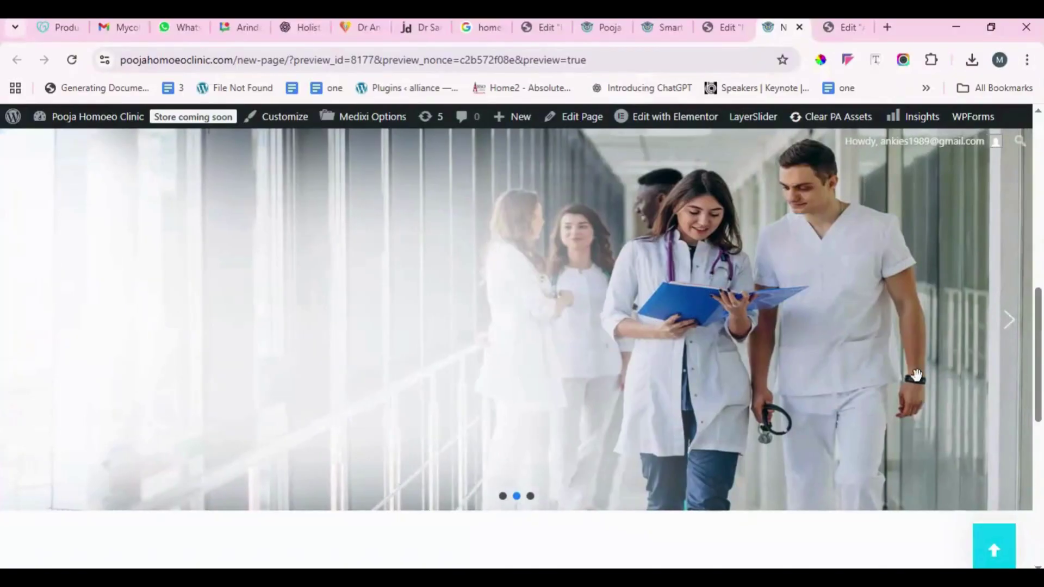
scroll(915, 376, up, 1)
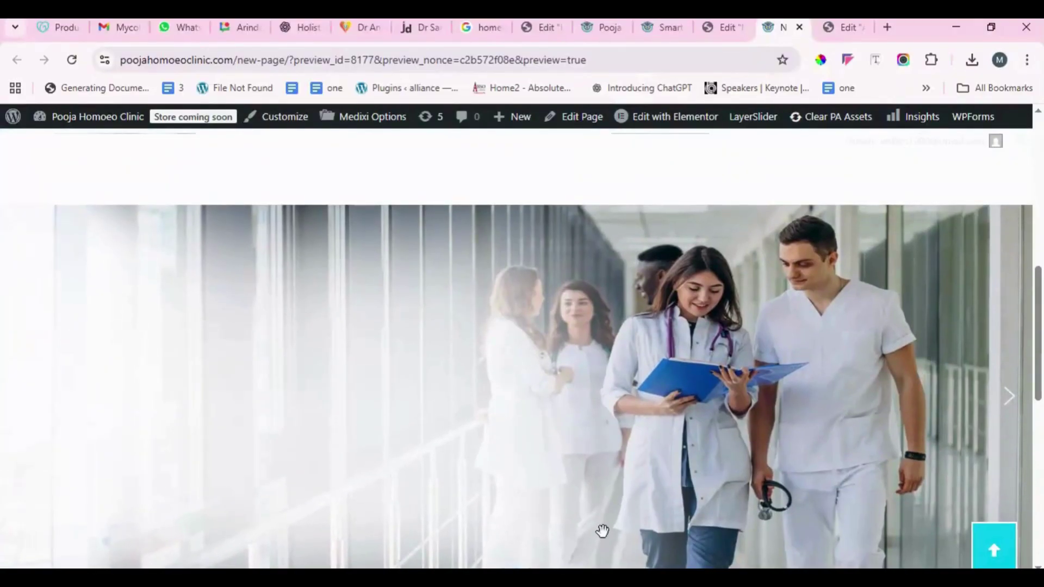